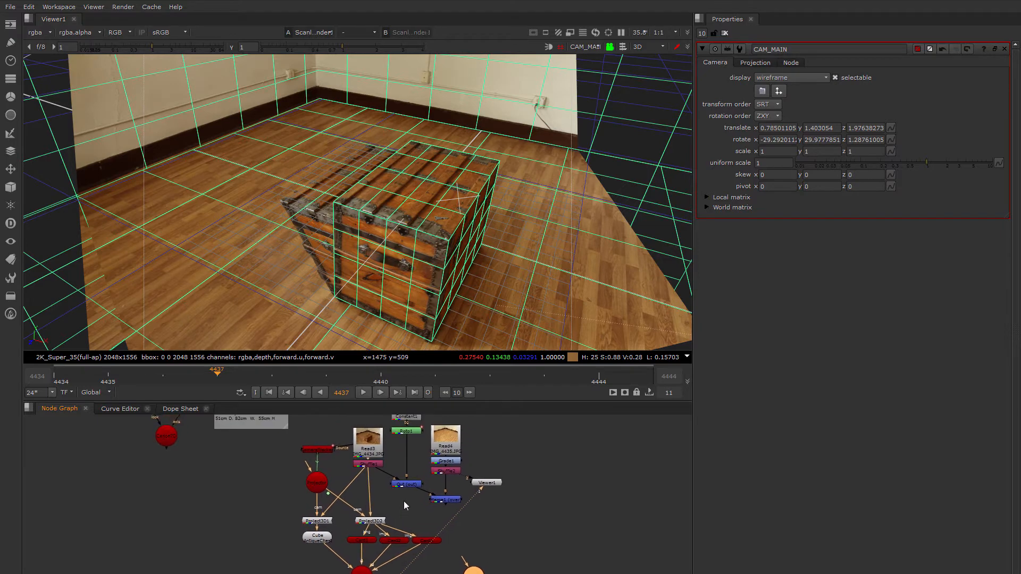
# - Compare the clean floor photo, the chest photo and the graded floor plate by viewing Read4, Read3 and Grade1
pyautogui.click(448, 447)
pyautogui.press('1')
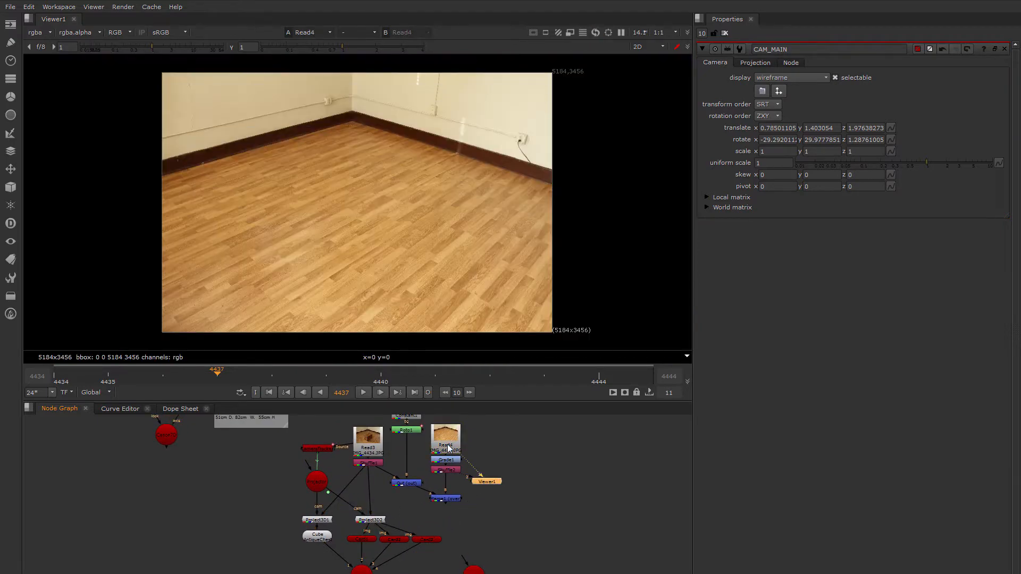
pyautogui.click(370, 451)
pyautogui.press('1')
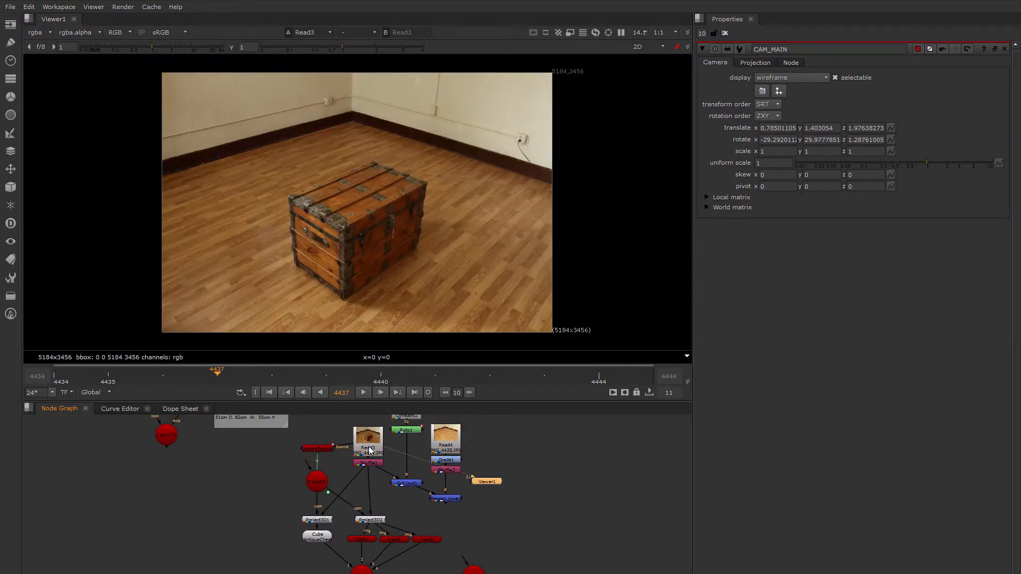
pyautogui.click(455, 451)
pyautogui.press('1')
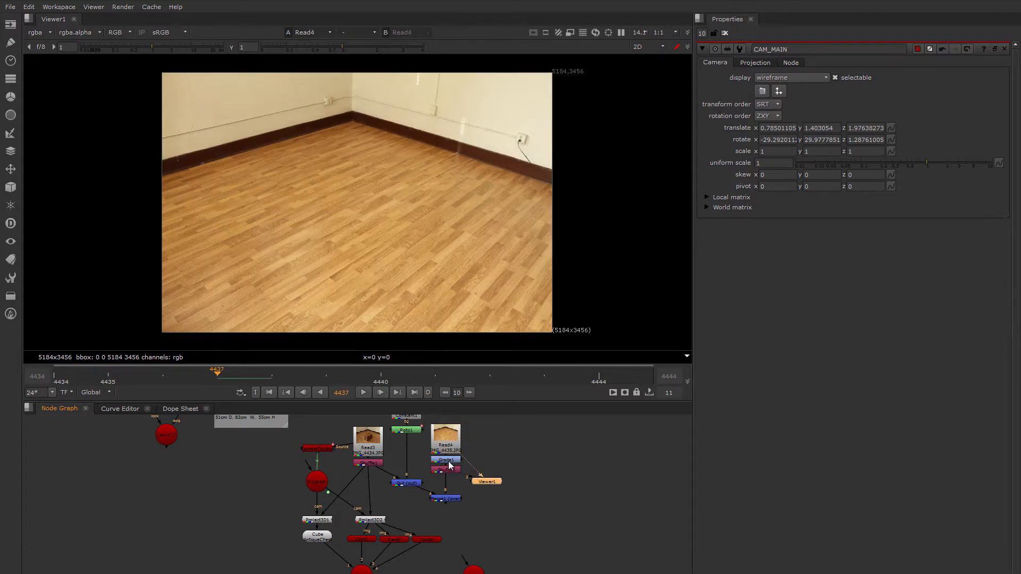
pyautogui.click(446, 461)
pyautogui.press('1')
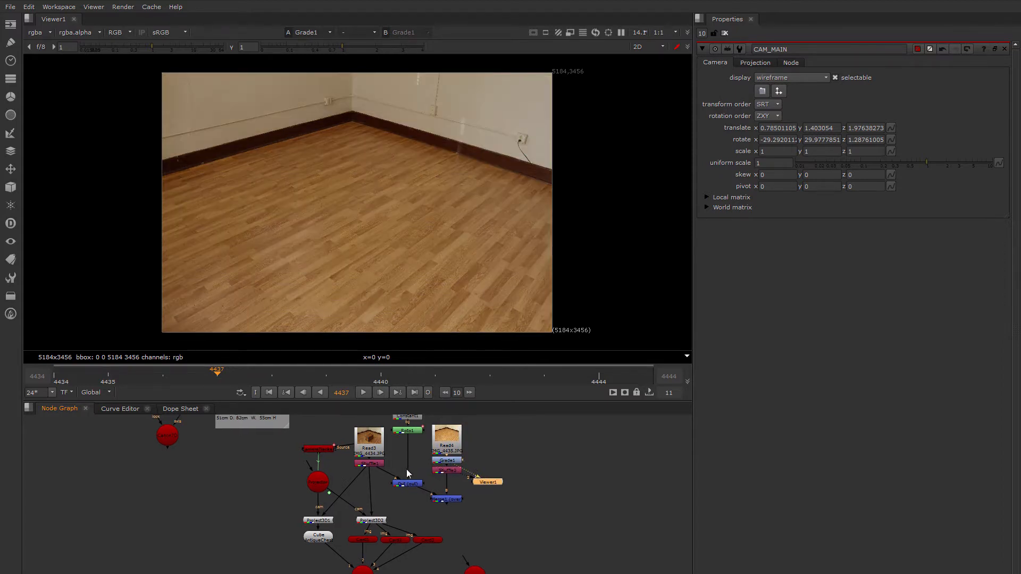
# - Examine how Roto1 cuts the chest out of Read3 and how Merge1 fills the hole with the graded floor
pyautogui.moveTo(405, 439); pyautogui.dragTo(410, 451, button='middle')
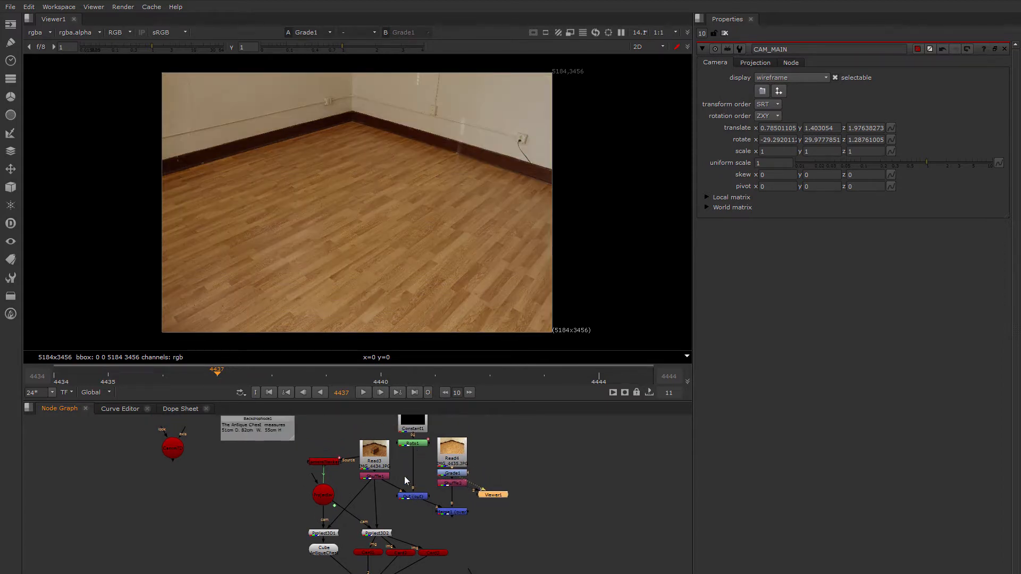
pyautogui.doubleClick(412, 444)
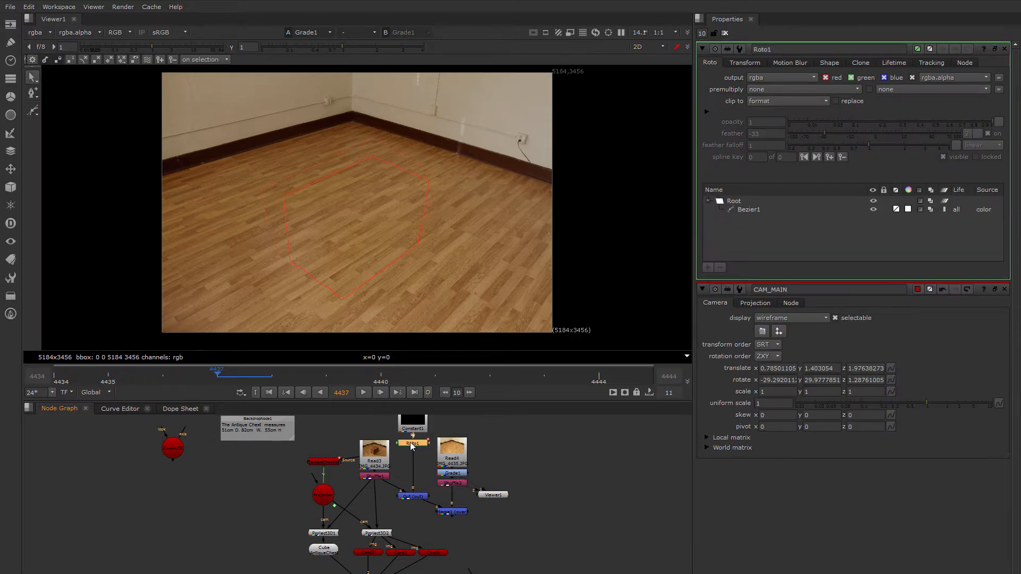
pyautogui.click(378, 464)
pyautogui.press('1')
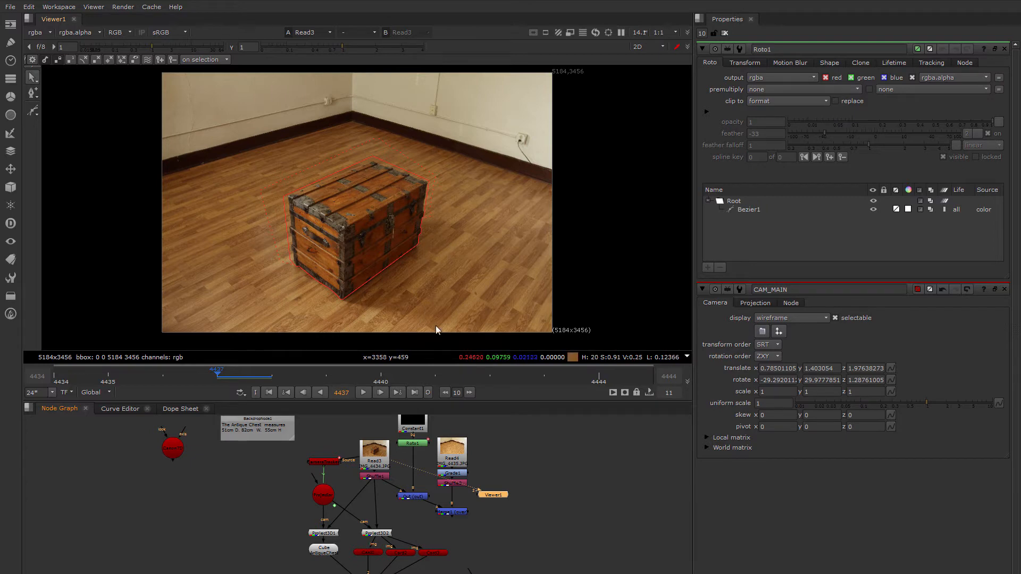
pyautogui.click(419, 499)
pyautogui.press('1')
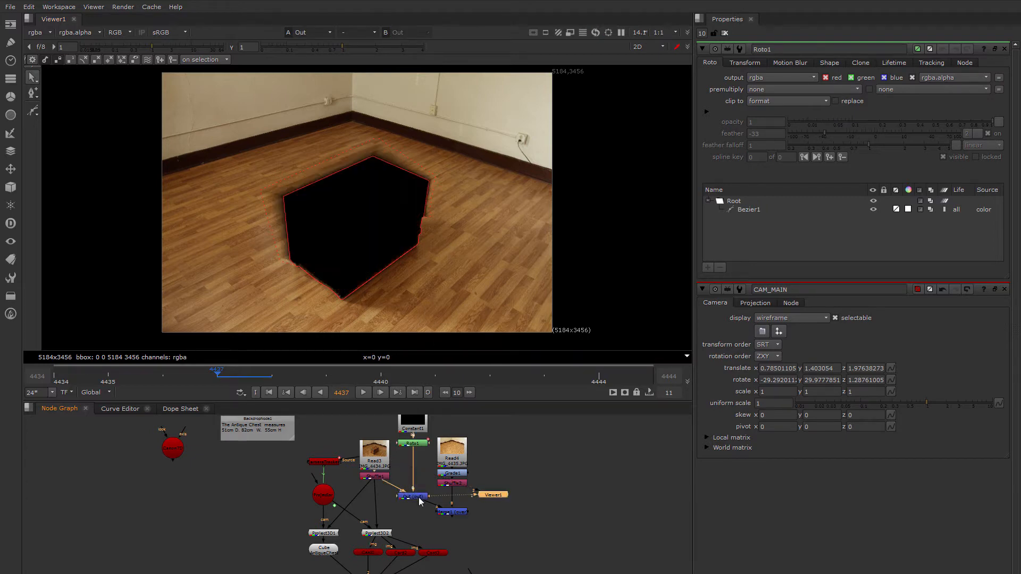
pyautogui.click(449, 513)
pyautogui.press('1')
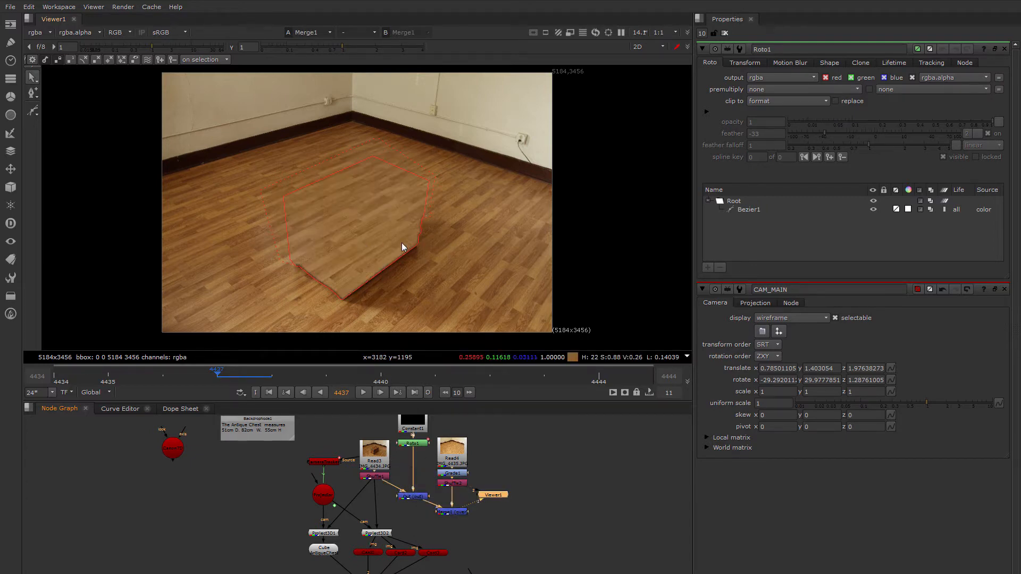
pyautogui.moveTo(394, 242); pyautogui.dragTo(405, 241, button='middle')
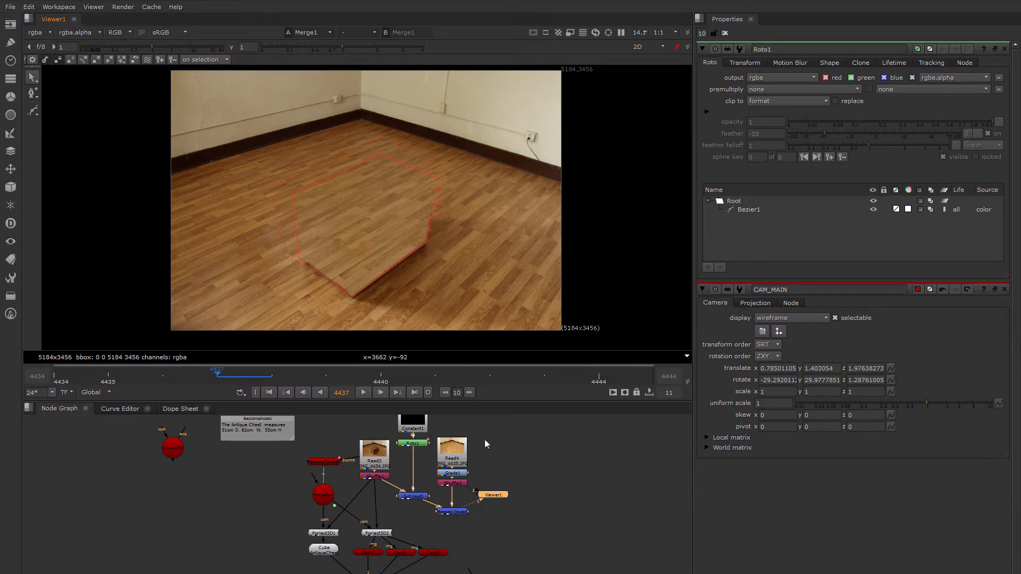
pyautogui.click(533, 460)
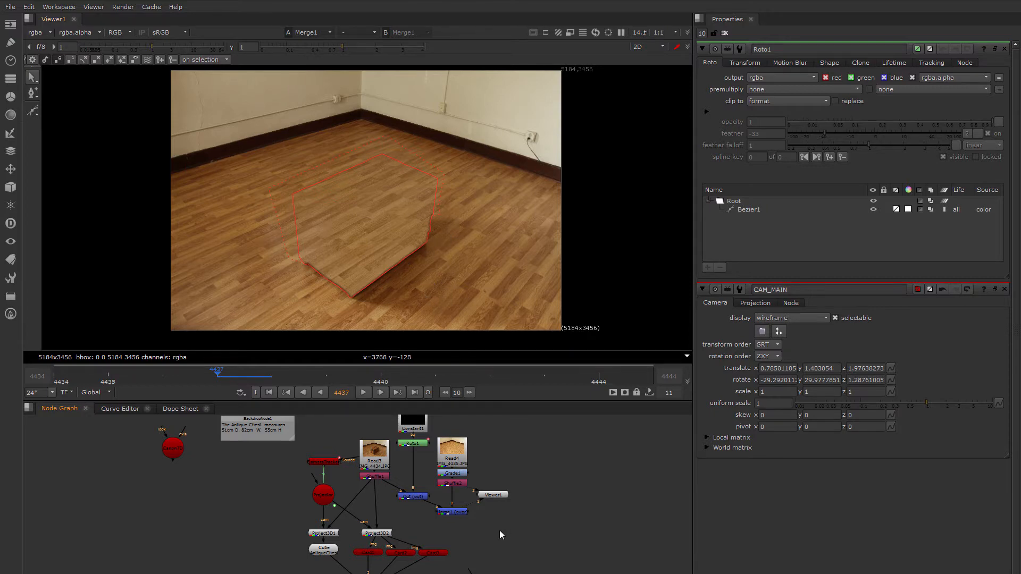
# - Close all node properties and inspect the edges of the floor patch in the merged image
pyautogui.click(725, 33)
pyautogui.scroll(3, 368, 273)
pyautogui.scroll(3, 442, 242)
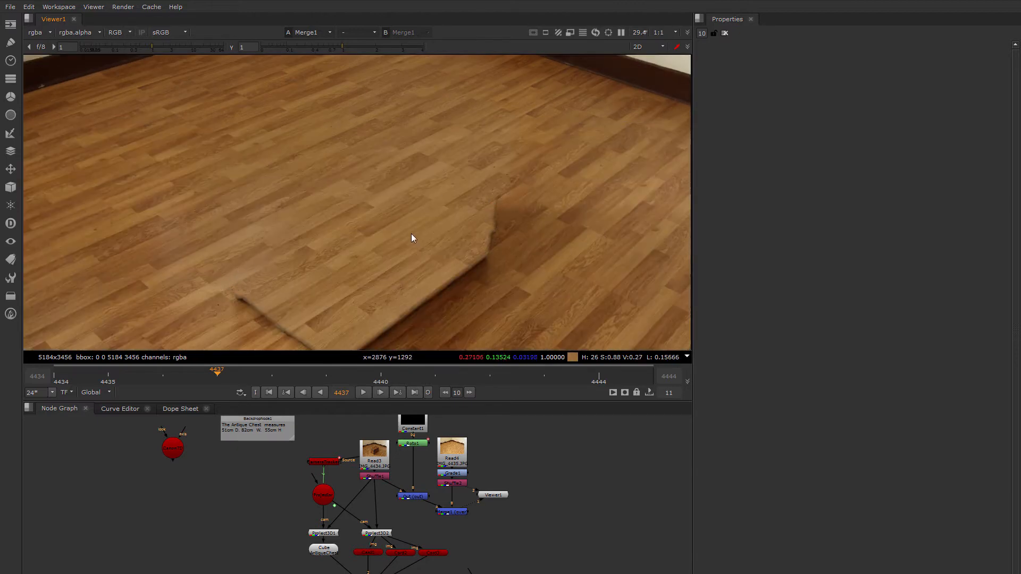
pyautogui.scroll(-5, 203, 200)
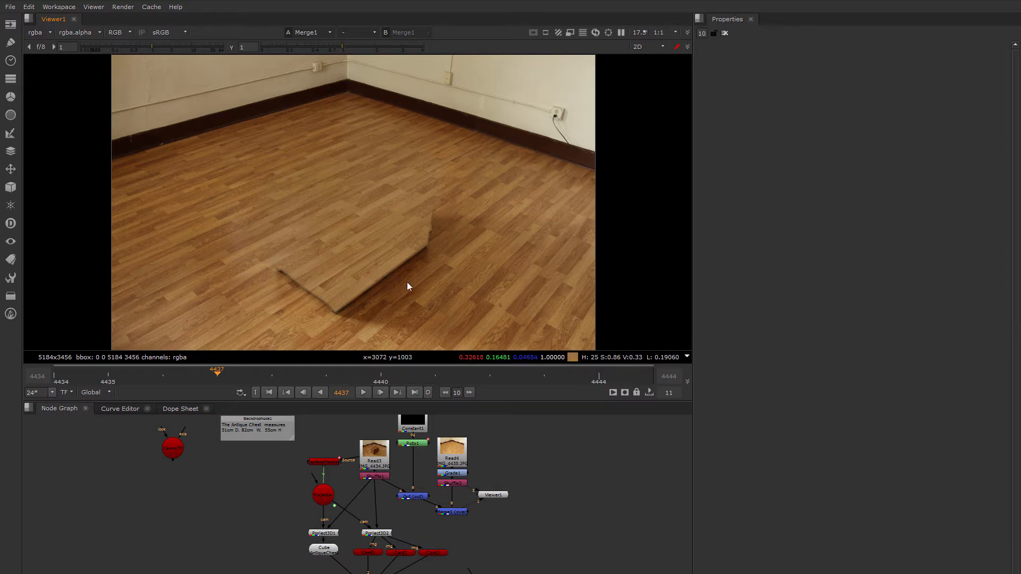
pyautogui.scroll(3, 452, 514)
# - Add a separate, unconnected Roto node beside Merge1 and move the Viewer1 node clear of it
pyautogui.click(454, 510)
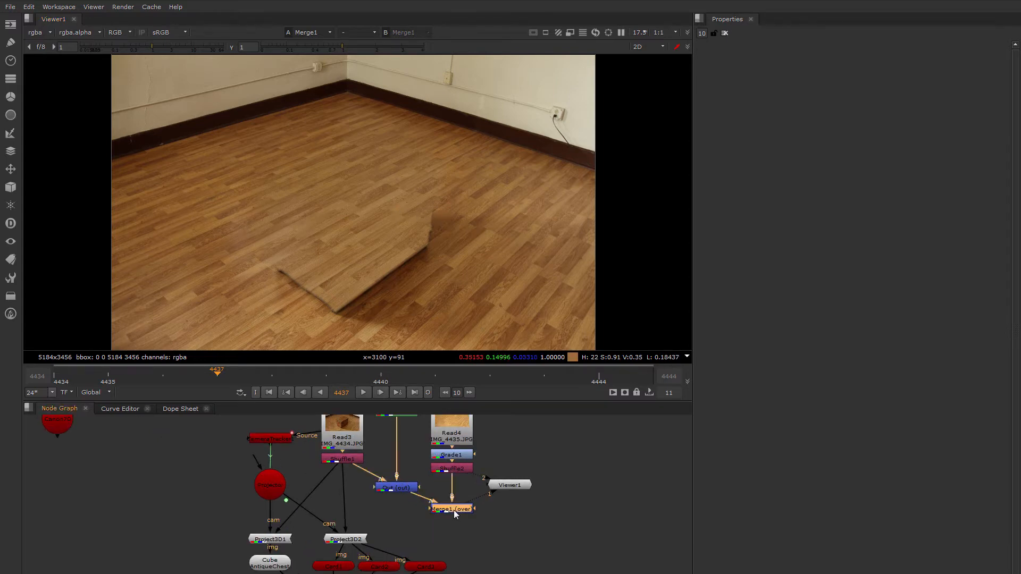
pyautogui.click(516, 514)
pyautogui.press('o')
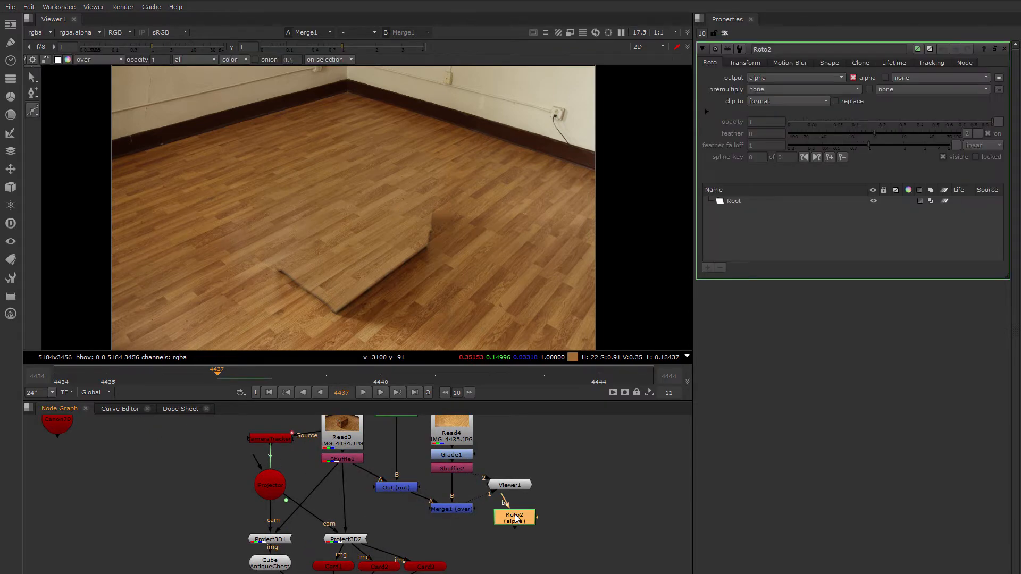
pyautogui.moveTo(520, 485); pyautogui.dragTo(530, 452)
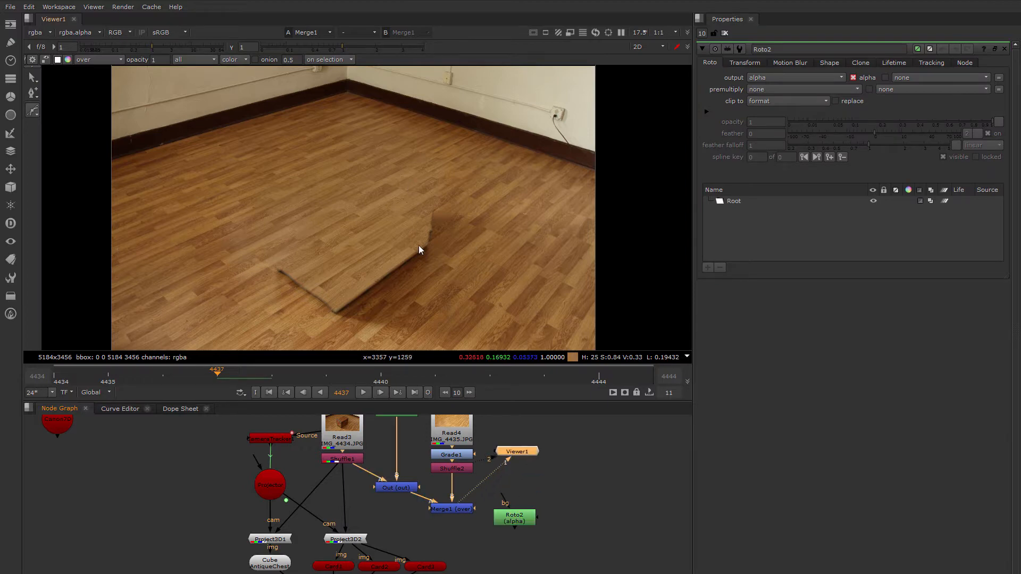
# - Open Roto1's chest shape and shift the points around the notch in the patch's shadow-side edge slightly outward
pyautogui.scroll(3, 422, 218)
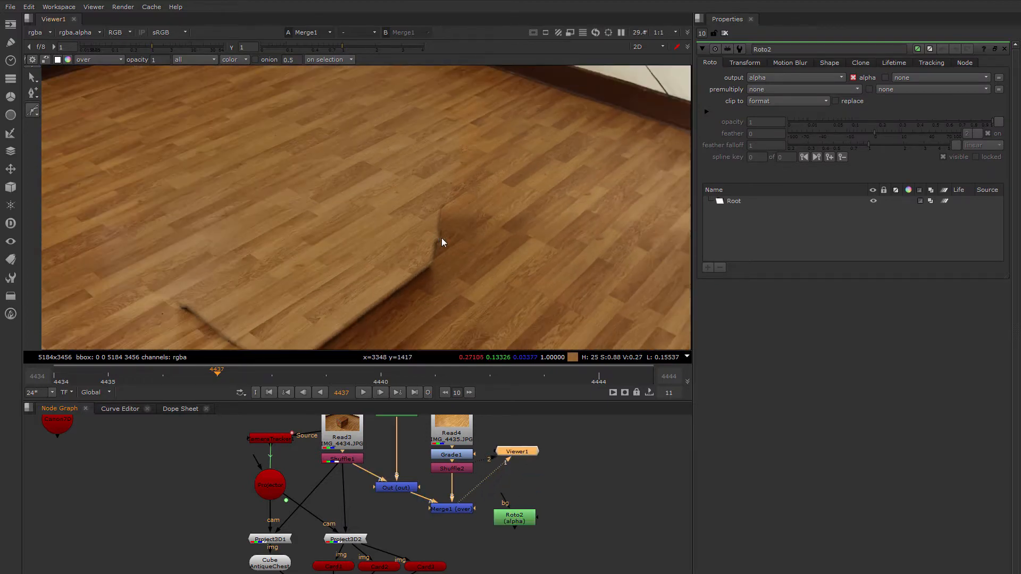
pyautogui.moveTo(441, 243); pyautogui.dragTo(453, 222, button='middle')
pyautogui.moveTo(402, 416); pyautogui.dragTo(398, 450, button='middle')
pyautogui.click(399, 450)
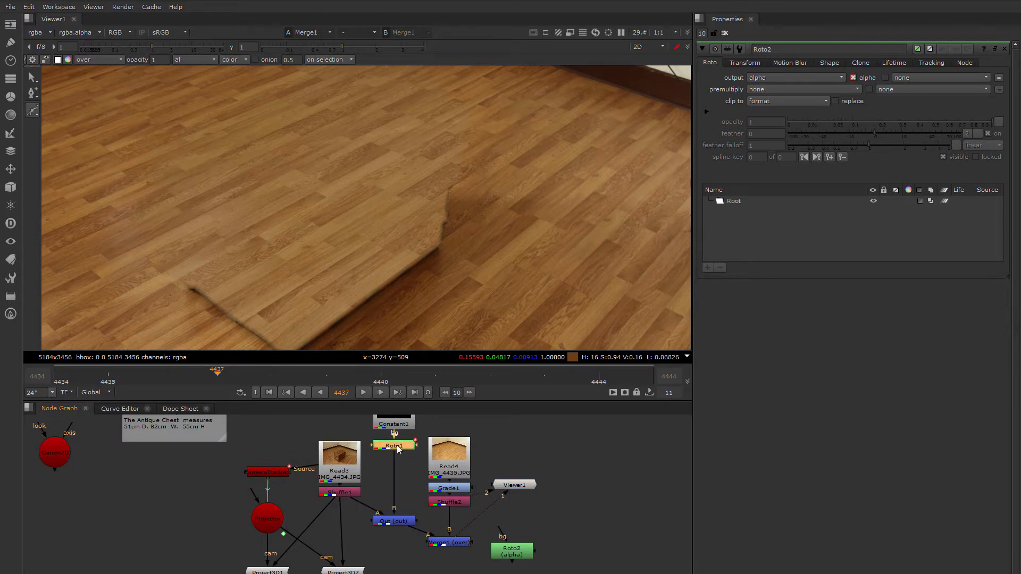
pyautogui.doubleClick(398, 449)
pyautogui.click(448, 225)
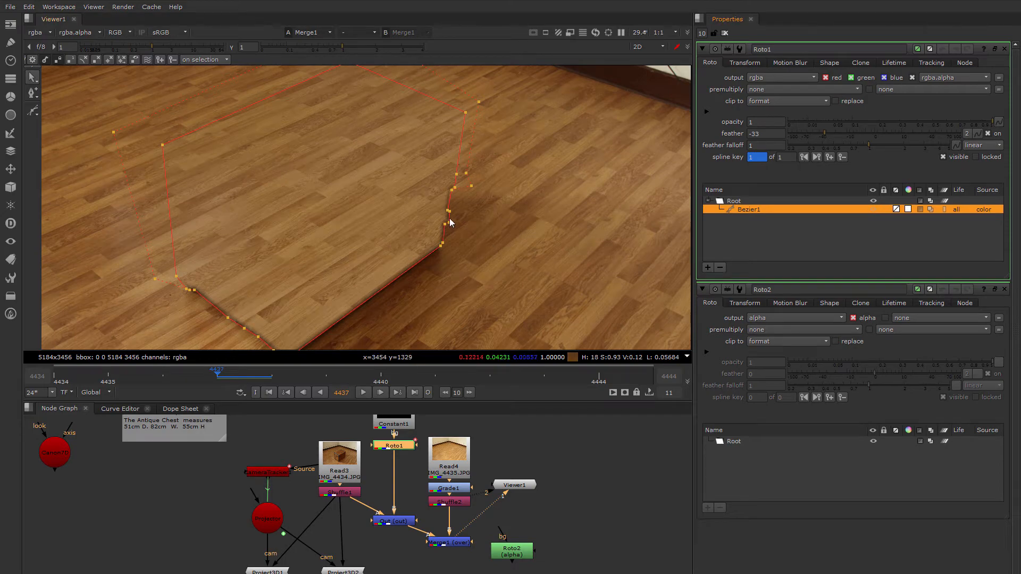
pyautogui.moveTo(441, 203); pyautogui.dragTo(457, 219)
pyautogui.scroll(5, 450, 214)
pyautogui.moveTo(451, 214); pyautogui.dragTo(454, 214)
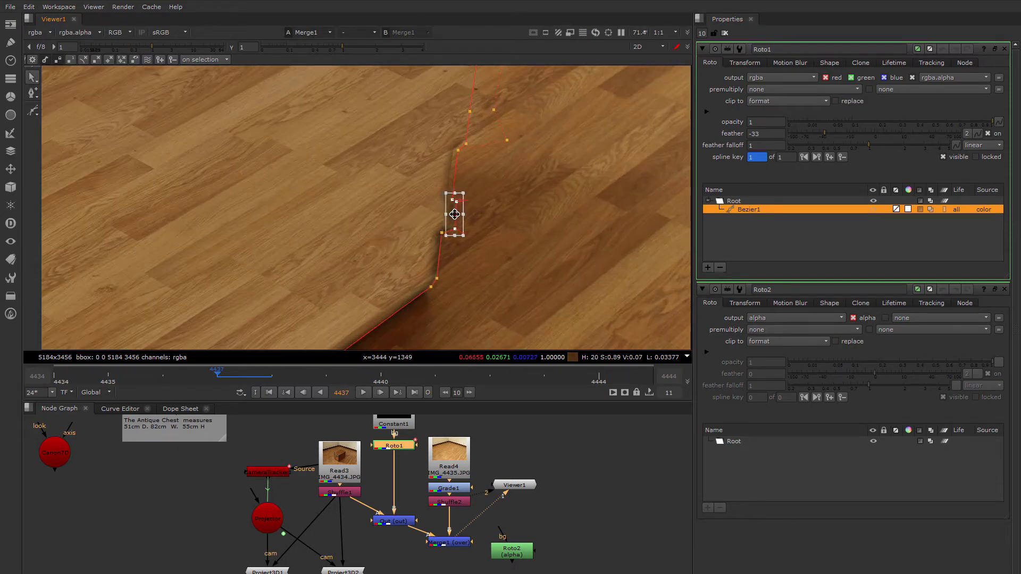
# - Smooth out the remaining notch in the Roto1 shape by adjusting its points and tangents, then close all node properties
pyautogui.moveTo(458, 150); pyautogui.dragTo(467, 150)
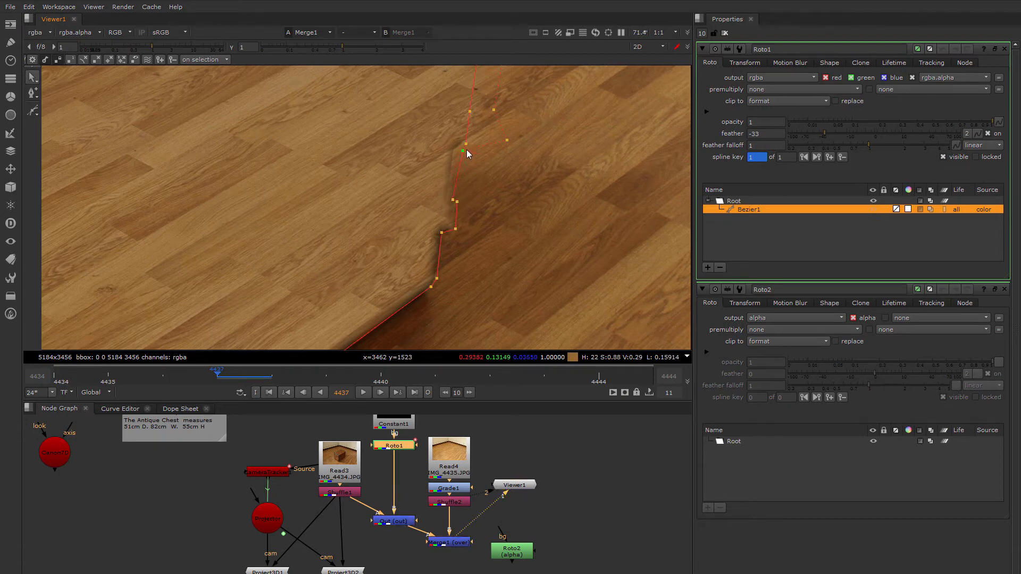
pyautogui.click(454, 200)
pyautogui.keyDown('ctrl'); pyautogui.moveTo(458, 203); pyautogui.dragTo(467, 202); pyautogui.keyUp('ctrl')
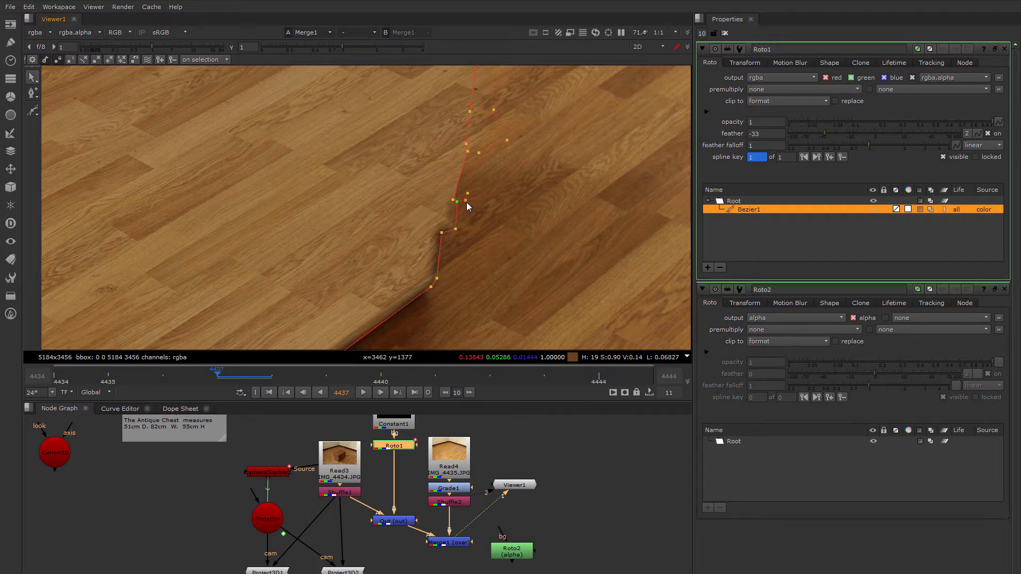
pyautogui.keyDown('ctrl'); pyautogui.moveTo(445, 235); pyautogui.dragTo(449, 237); pyautogui.keyUp('ctrl')
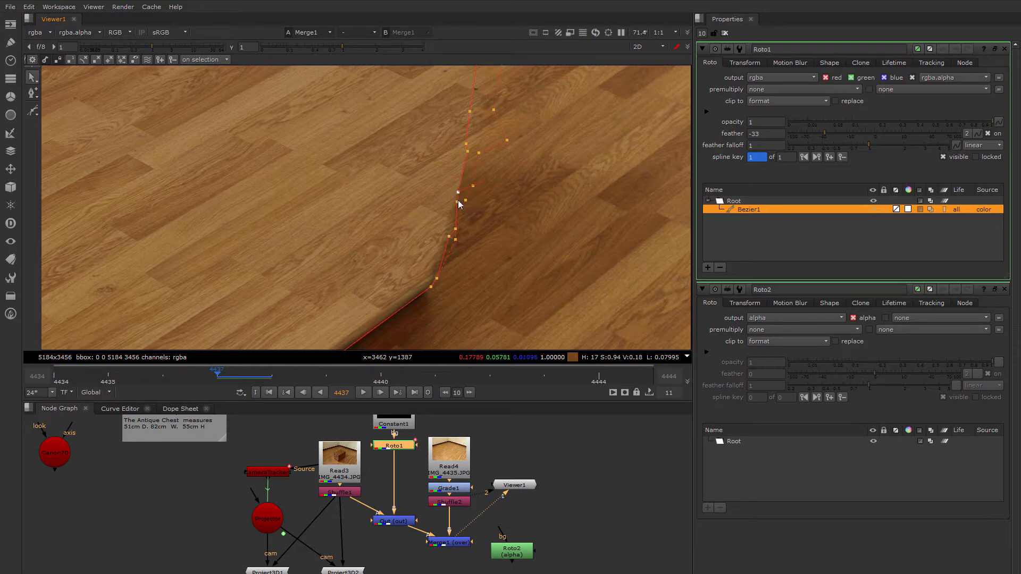
pyautogui.scroll(-2, 483, 226)
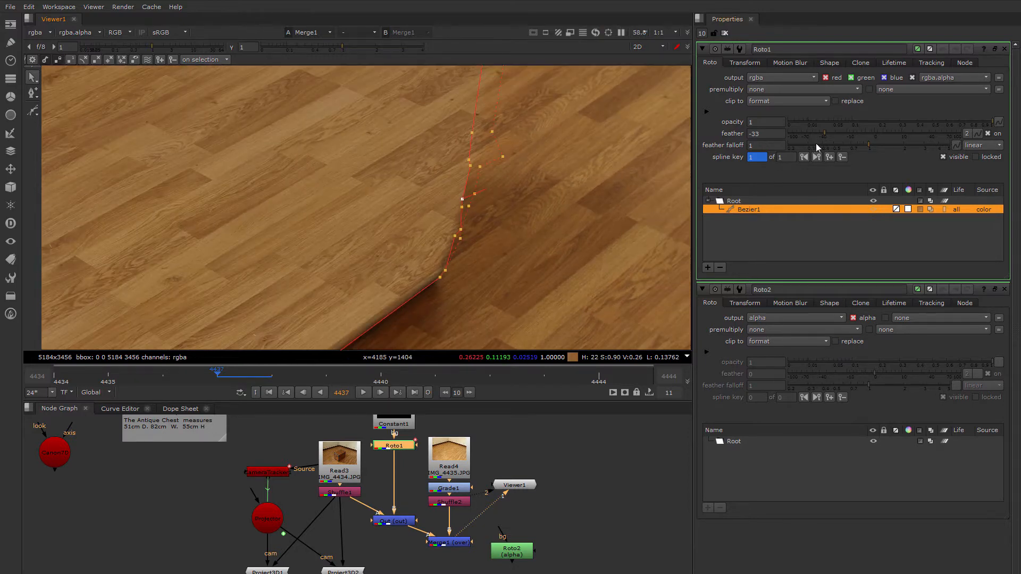
pyautogui.scroll(-3, 532, 215)
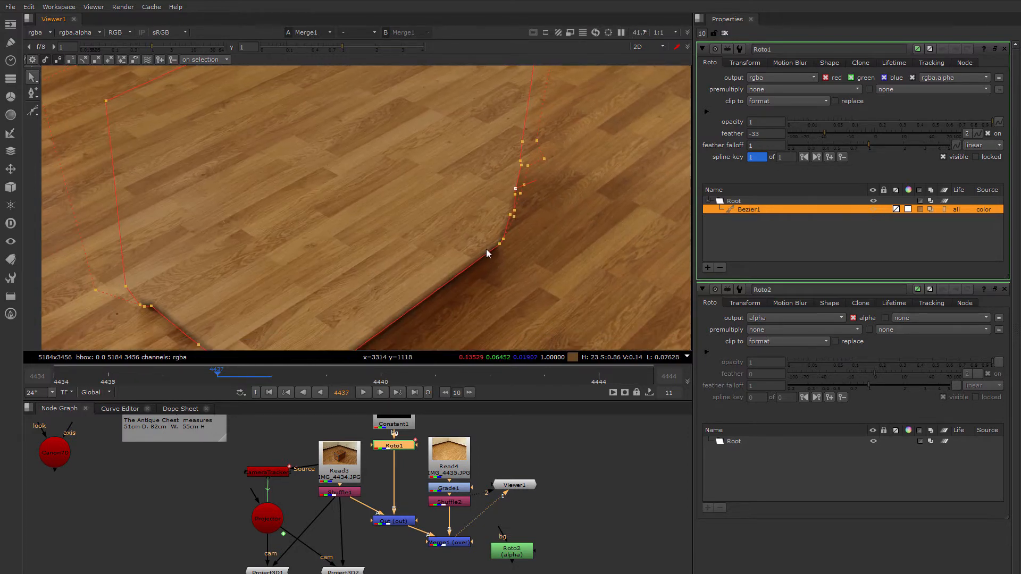
pyautogui.moveTo(487, 250); pyautogui.dragTo(498, 242, button='middle')
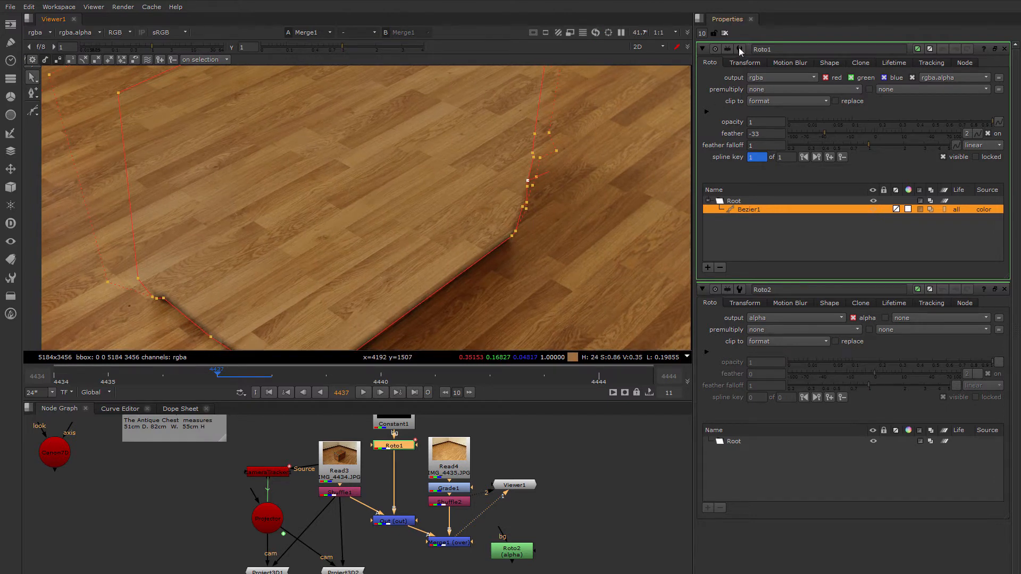
pyautogui.click(724, 33)
# - In Roto2, draw a closed cusped Bezier shape over the patch beside the shadow and refine its points along the shadow edge
pyautogui.moveTo(512, 553); pyautogui.dragTo(524, 544)
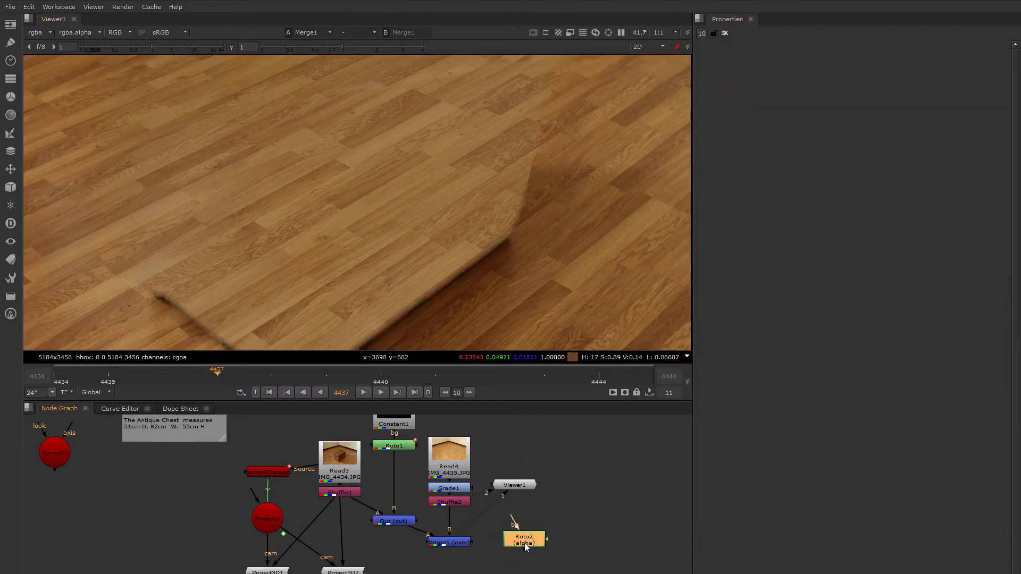
pyautogui.doubleClick(524, 543)
pyautogui.rightClick(32, 111)
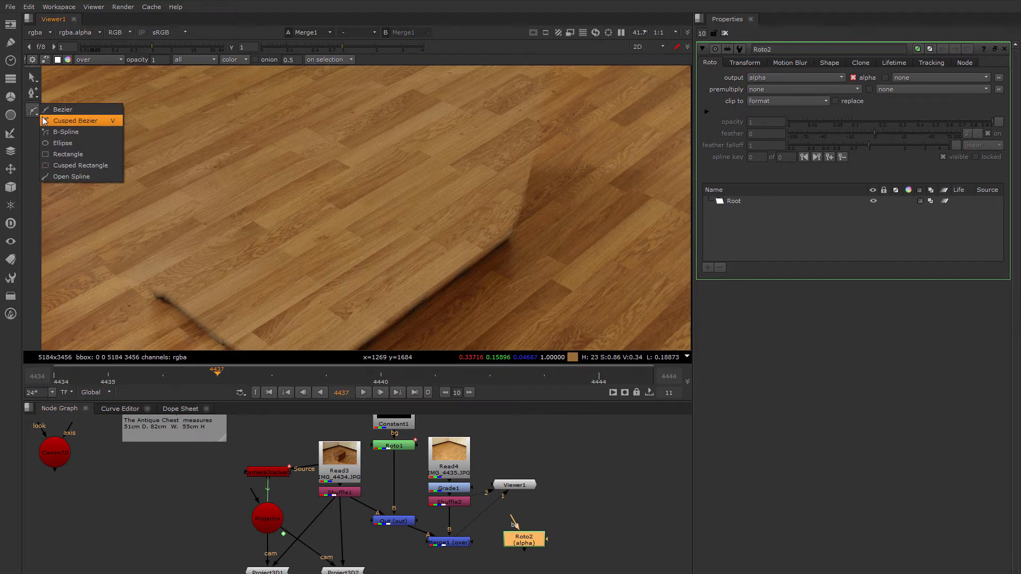
pyautogui.click(45, 121)
pyautogui.moveTo(506, 167); pyautogui.dragTo(442, 192, button='middle')
pyautogui.scroll(-2, 452, 194)
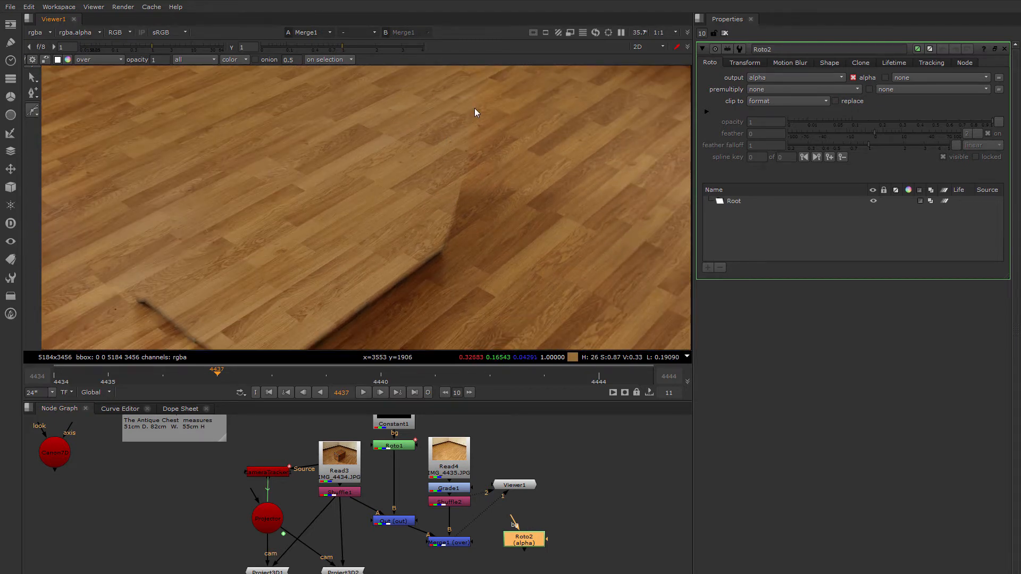
pyautogui.click(475, 108)
pyautogui.click(462, 165)
pyautogui.click(452, 218)
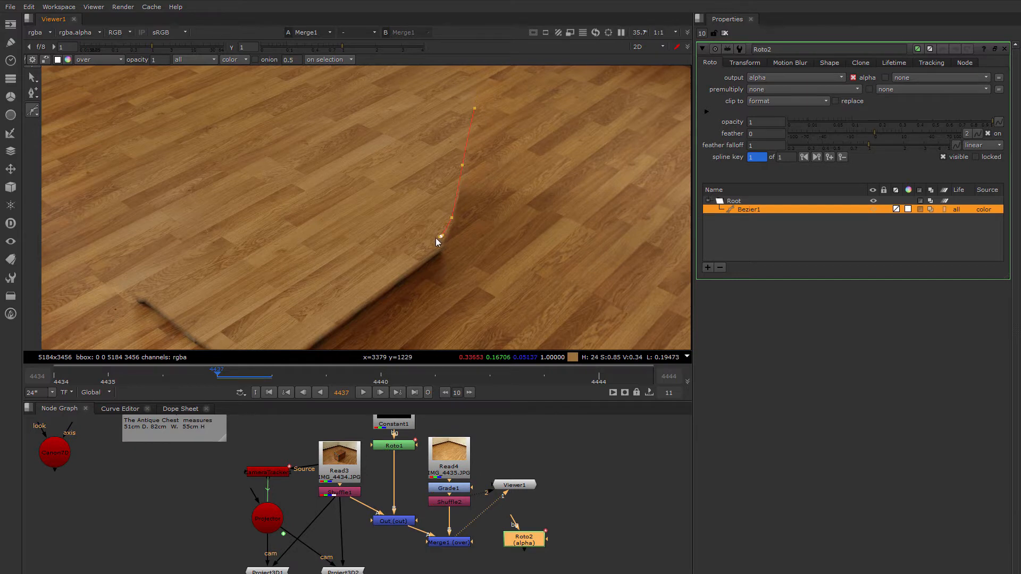
pyautogui.click(411, 234)
pyautogui.click(369, 200)
pyautogui.click(348, 149)
pyautogui.click(377, 113)
pyautogui.click(415, 96)
pyautogui.click(442, 101)
pyautogui.click(475, 108)
pyautogui.click(451, 170)
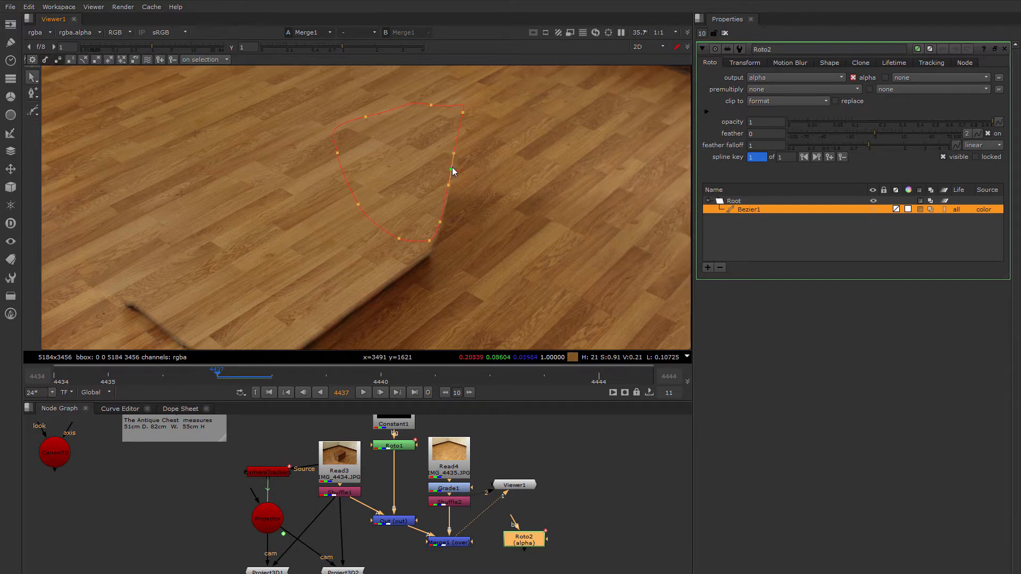
pyautogui.click(442, 221)
# - Add a Grade node after Merge1 and connect Roto2 as its mask
pyautogui.click(451, 543)
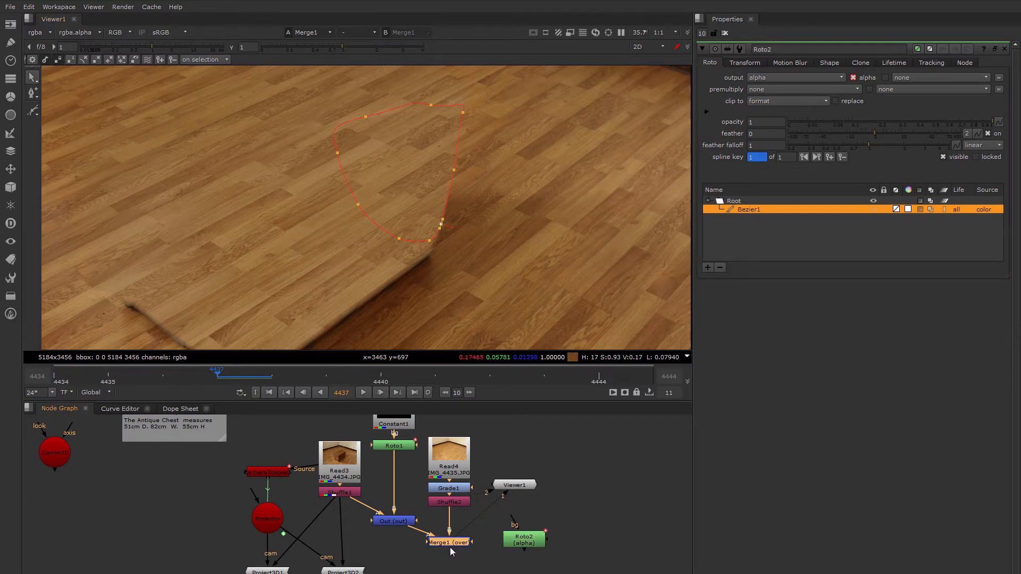
pyautogui.press('g')
pyautogui.moveTo(473, 557); pyautogui.dragTo(524, 540)
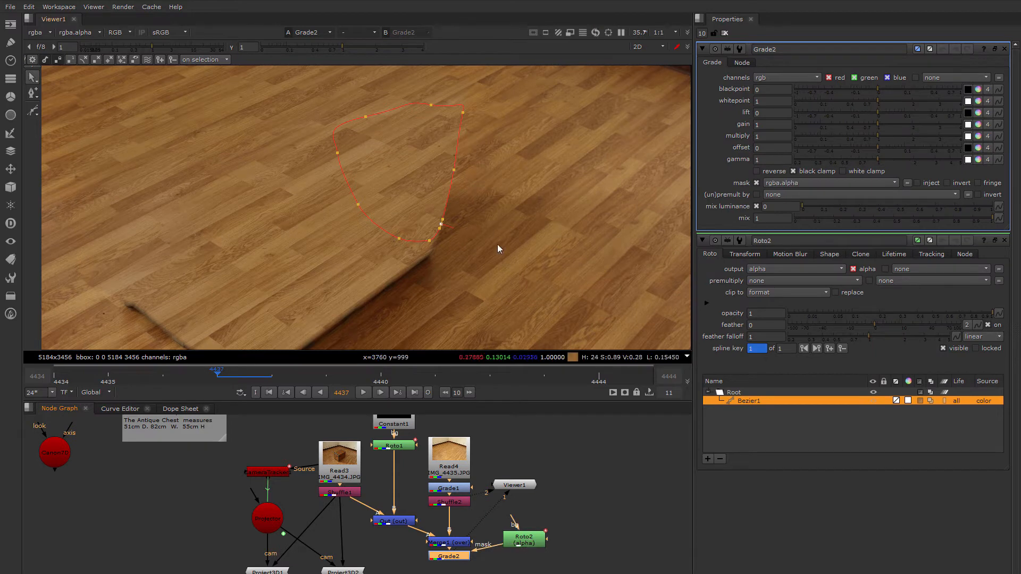
# - Darken the masked floor area by setting Grade2's gain to 0.52 red, 0.427143 green and blue, and 0.46 alpha
pyautogui.moveTo(876, 128); pyautogui.dragTo(888, 126)
pyautogui.click(502, 555)
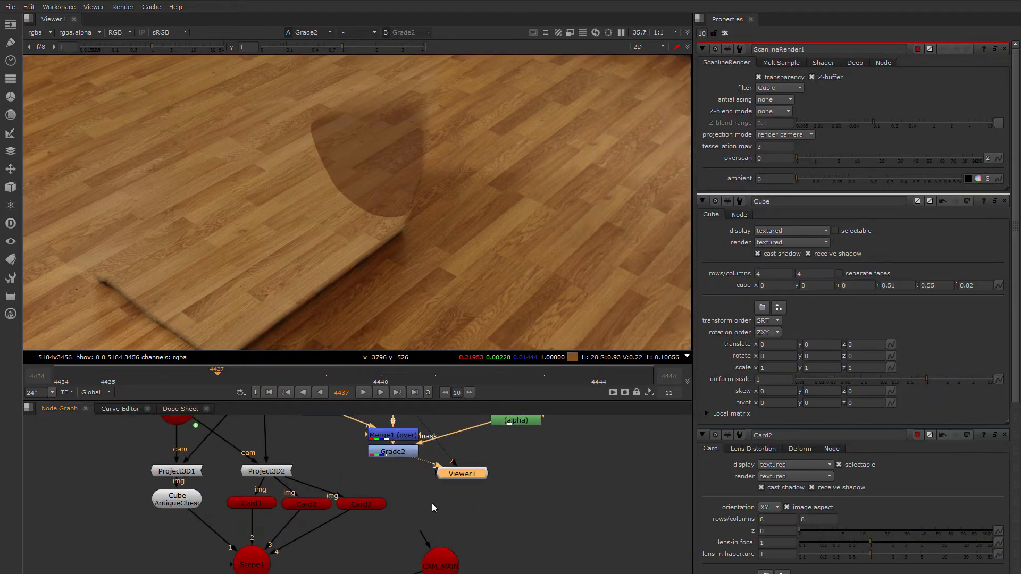
pyautogui.scroll(2, 431, 503)
pyautogui.doubleClick(407, 494)
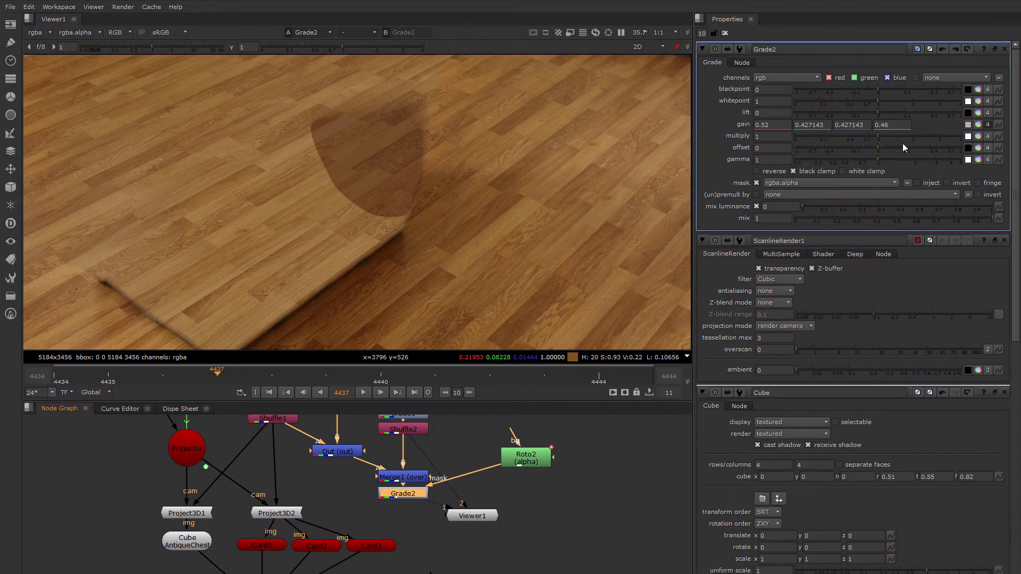
# - Raise Grade2's gain to 0.53 red and 0.437143 green
pyautogui.click(764, 125)
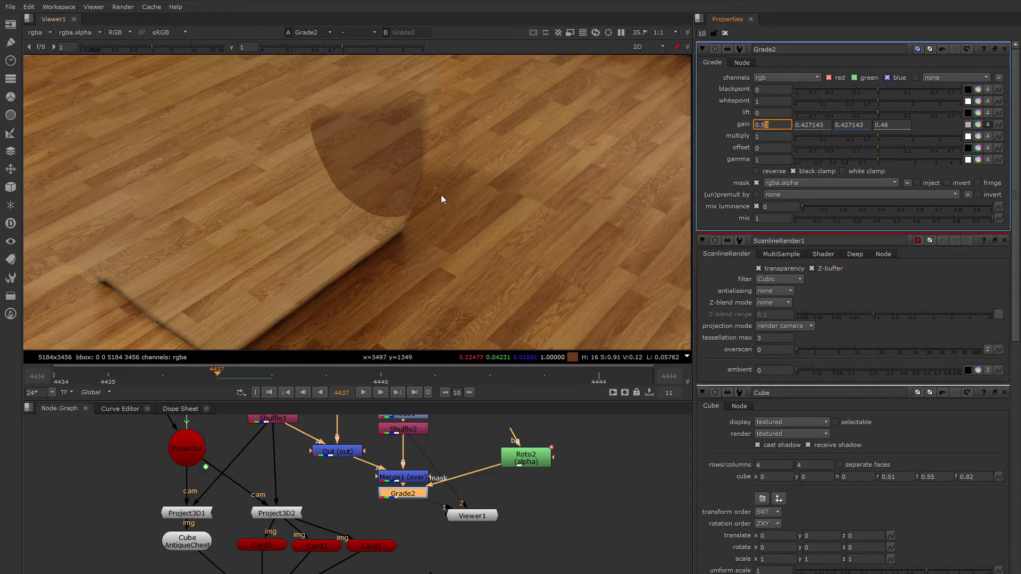
pyautogui.click(806, 125)
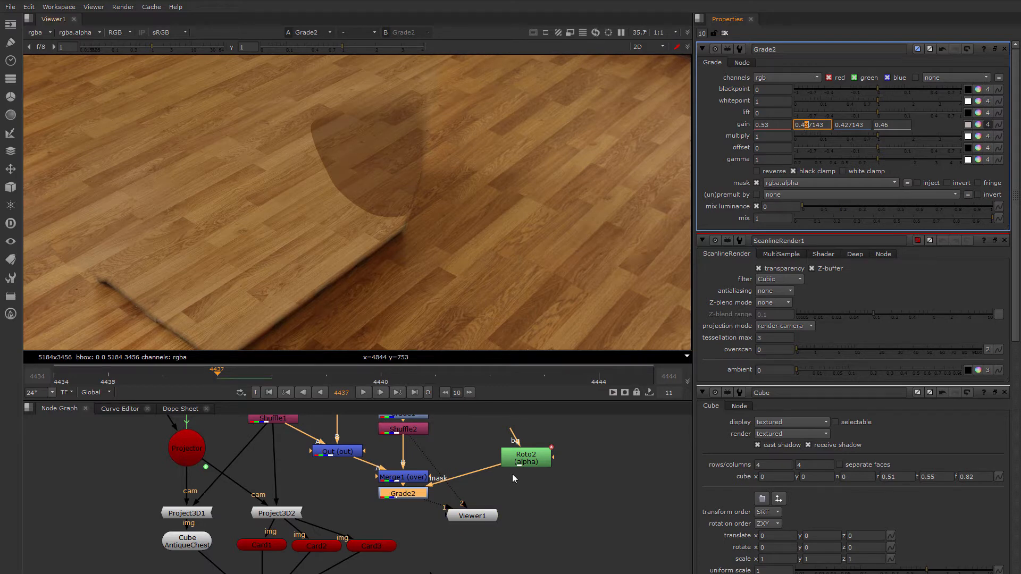
# - Feather the Bezier shape in Roto2 by 41 and close the roto's properties
pyautogui.doubleClick(519, 459)
pyautogui.click(747, 210)
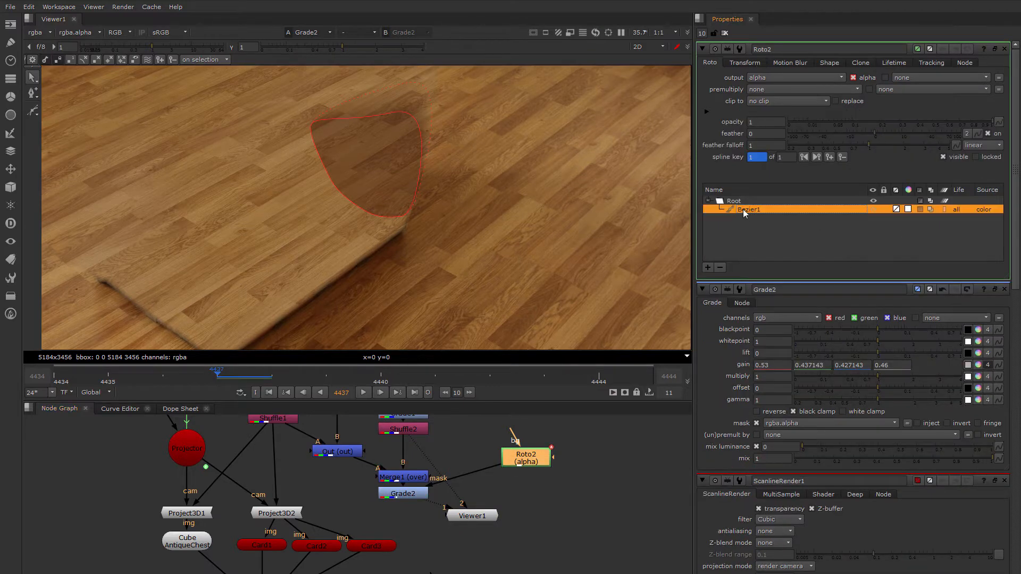
pyautogui.moveTo(874, 134); pyautogui.dragTo(930, 132)
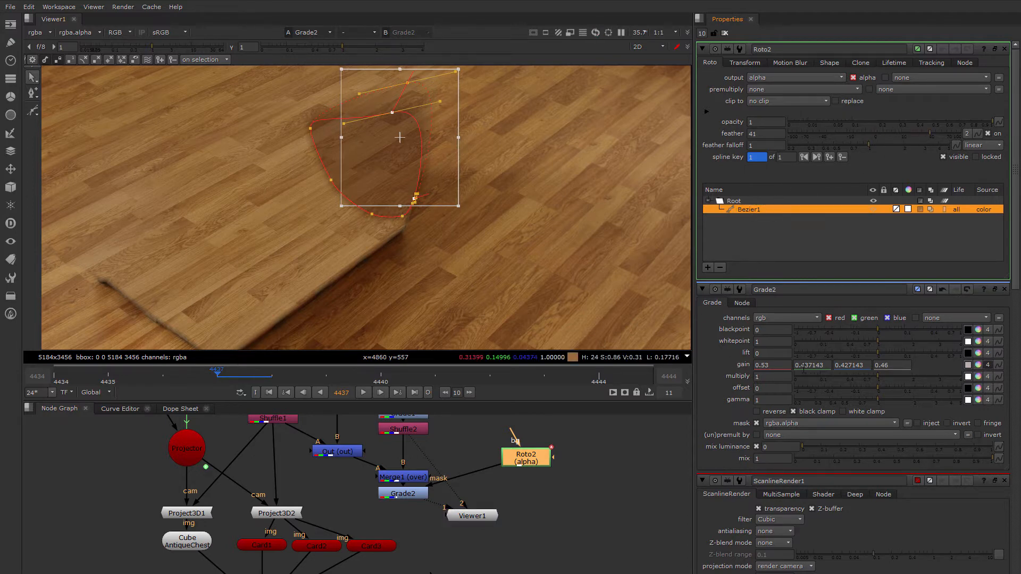
pyautogui.click(617, 467)
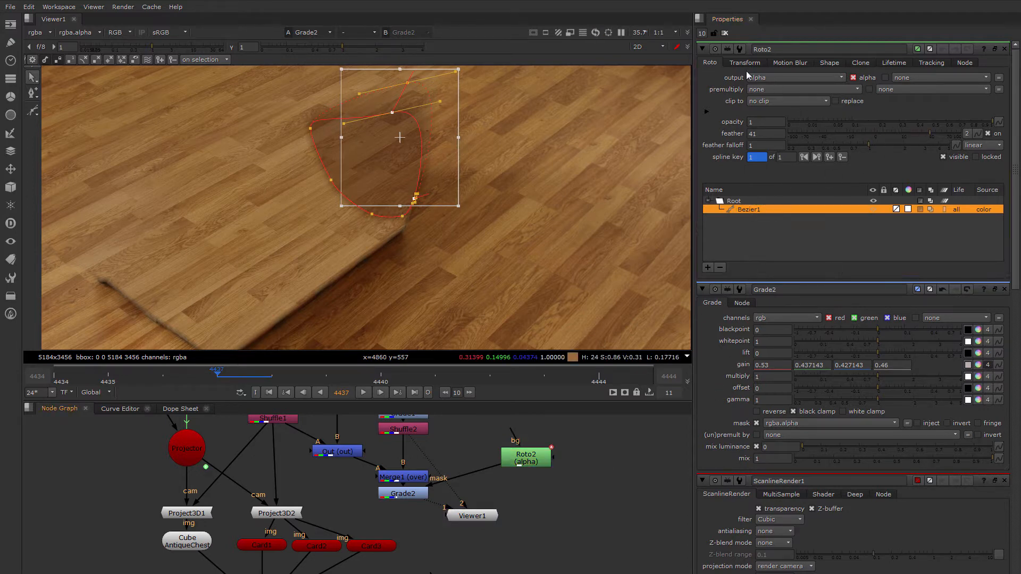
pyautogui.click(1004, 48)
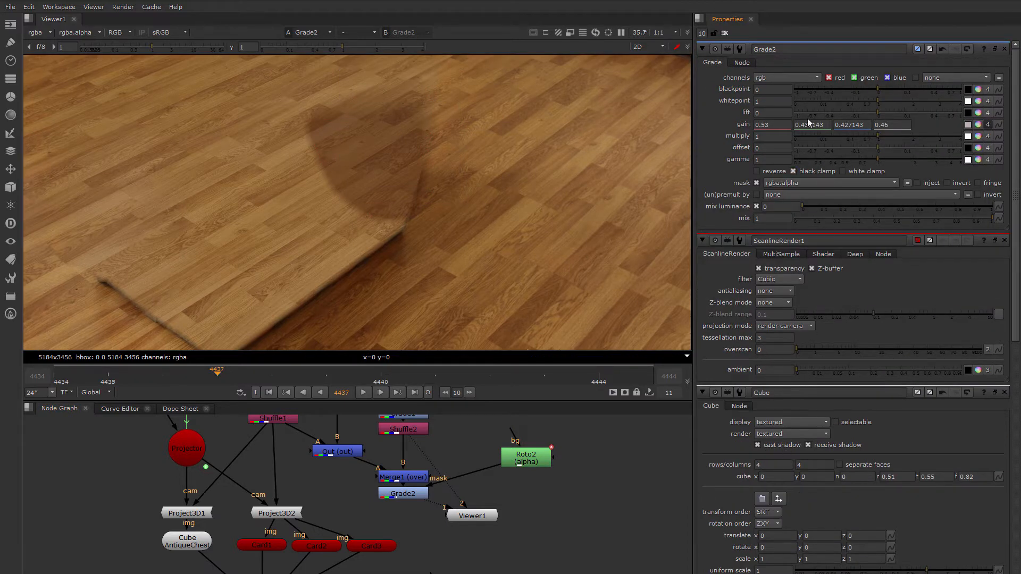
# - Adjust Grade2's gain to 0.5 red, 0.4 green and 0.37 blue to match the surrounding shadow
pyautogui.moveTo(770, 127); pyautogui.dragTo(804, 133, button='middle')
pyautogui.click(979, 124)
pyautogui.moveTo(733, 227); pyautogui.dragTo(714, 245)
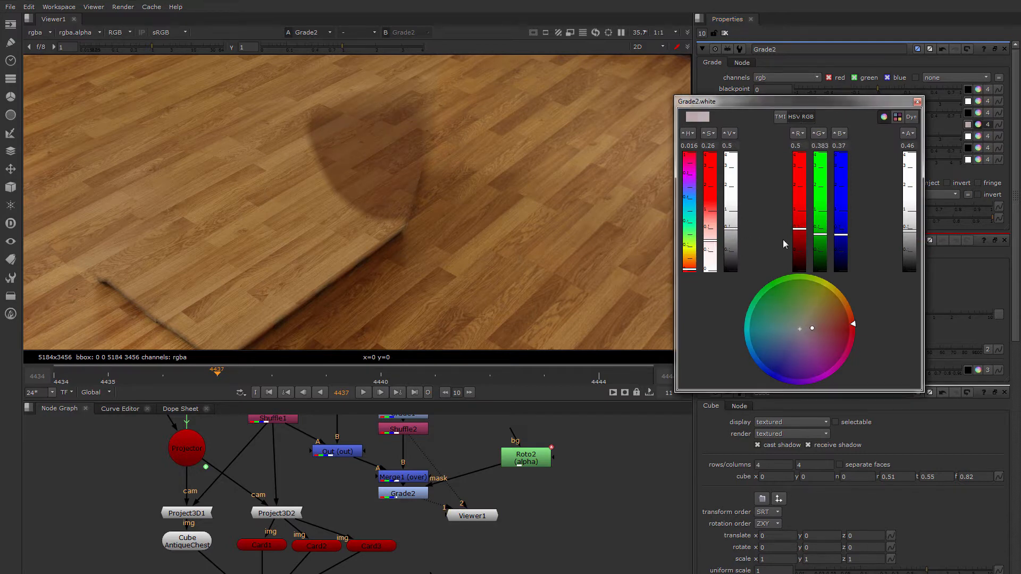
pyautogui.moveTo(818, 240); pyautogui.dragTo(818, 239)
pyautogui.click(918, 101)
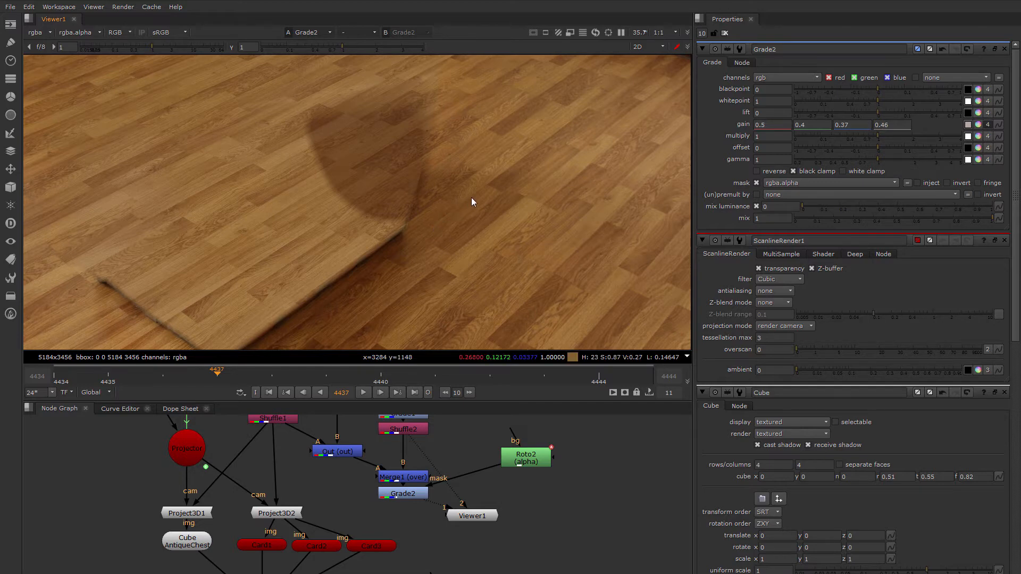
# - Move the Project3D2 node beneath Grade2 and connect its image input to Grade2
pyautogui.moveTo(472, 196); pyautogui.dragTo(505, 174, button='middle')
pyautogui.moveTo(354, 516); pyautogui.dragTo(435, 486, button='middle')
pyautogui.scroll(-5, 445, 216)
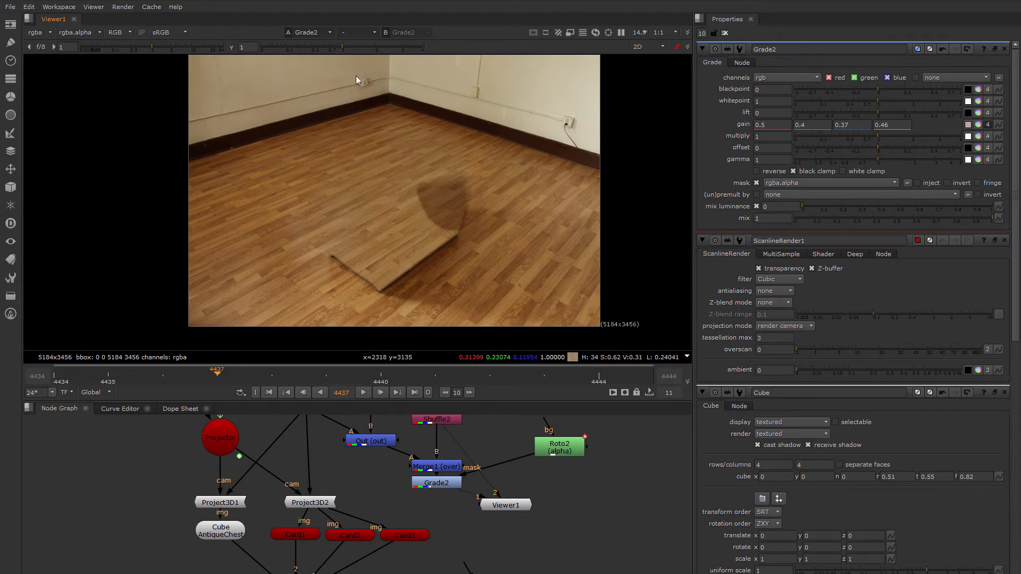
pyautogui.moveTo(404, 515); pyautogui.dragTo(419, 498, button='middle')
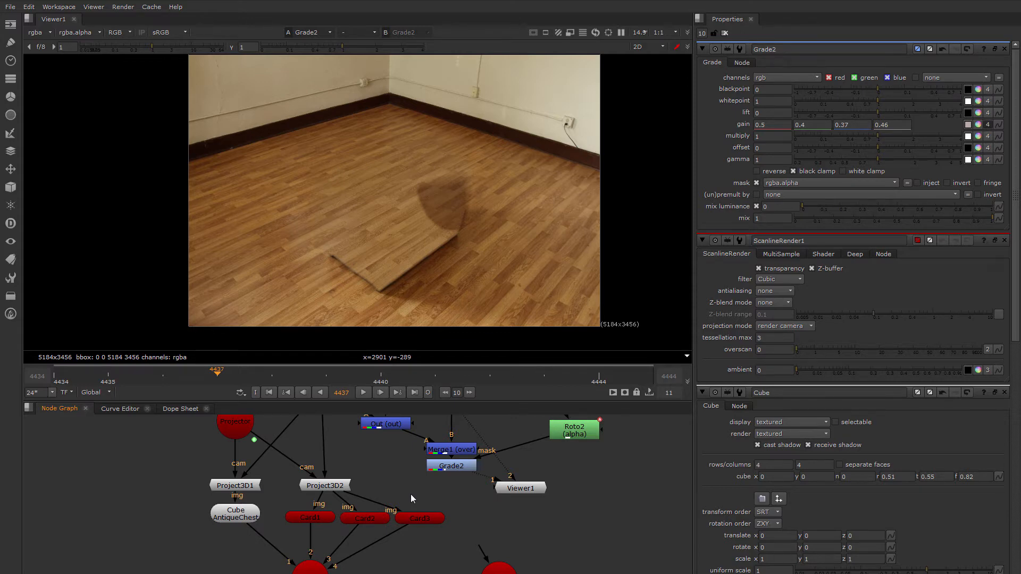
pyautogui.moveTo(340, 490); pyautogui.dragTo(435, 500)
pyautogui.moveTo(446, 502); pyautogui.dragTo(403, 539, button='middle')
pyautogui.moveTo(295, 451); pyautogui.dragTo(407, 509)
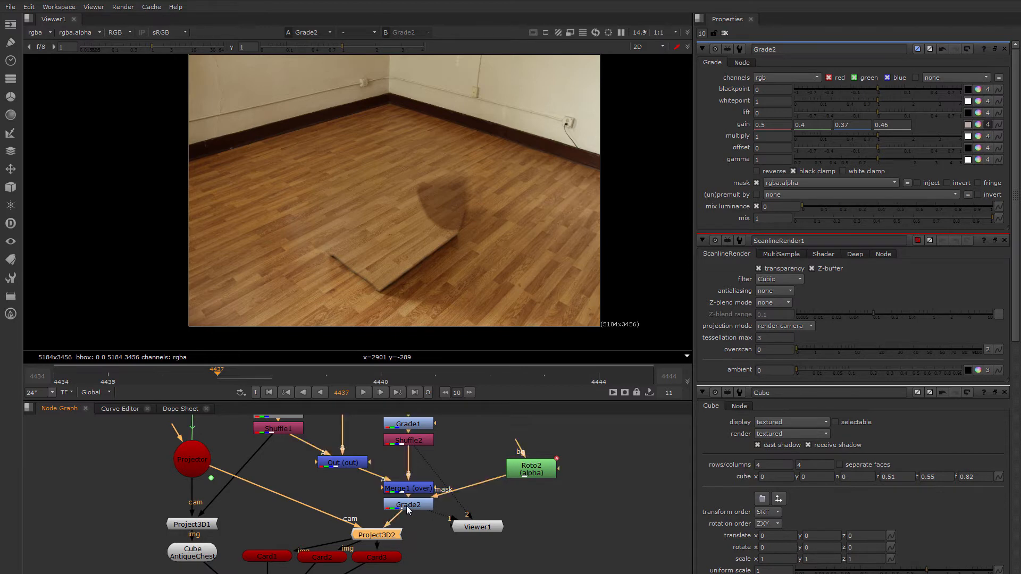
# - Inspect the clean plate projected on Card1, Card2 and Card3 in the 3D view, then close all node properties
pyautogui.moveTo(339, 573); pyautogui.dragTo(375, 535, button='middle')
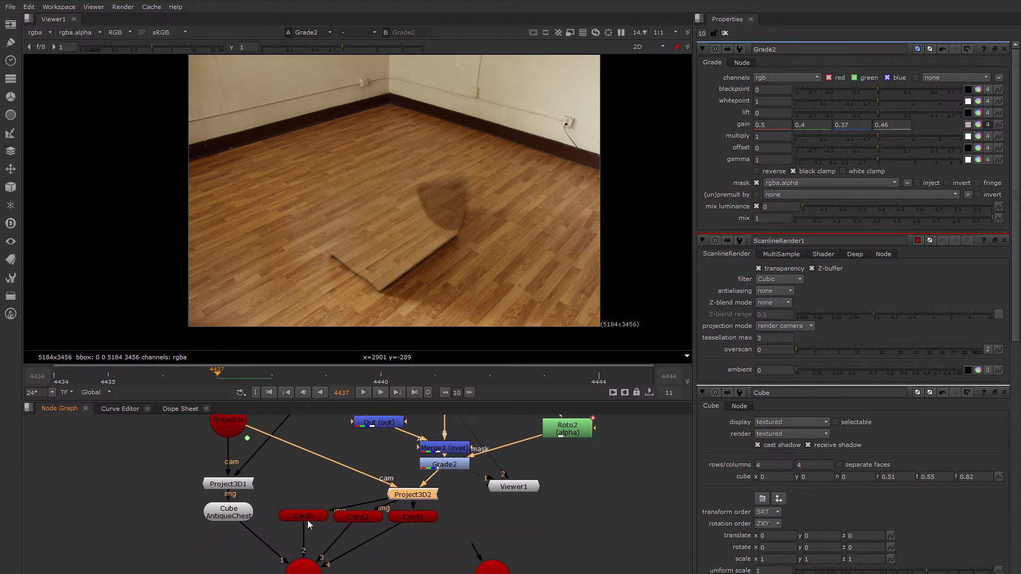
pyautogui.click(307, 517)
pyautogui.click(356, 518)
pyautogui.click(411, 515)
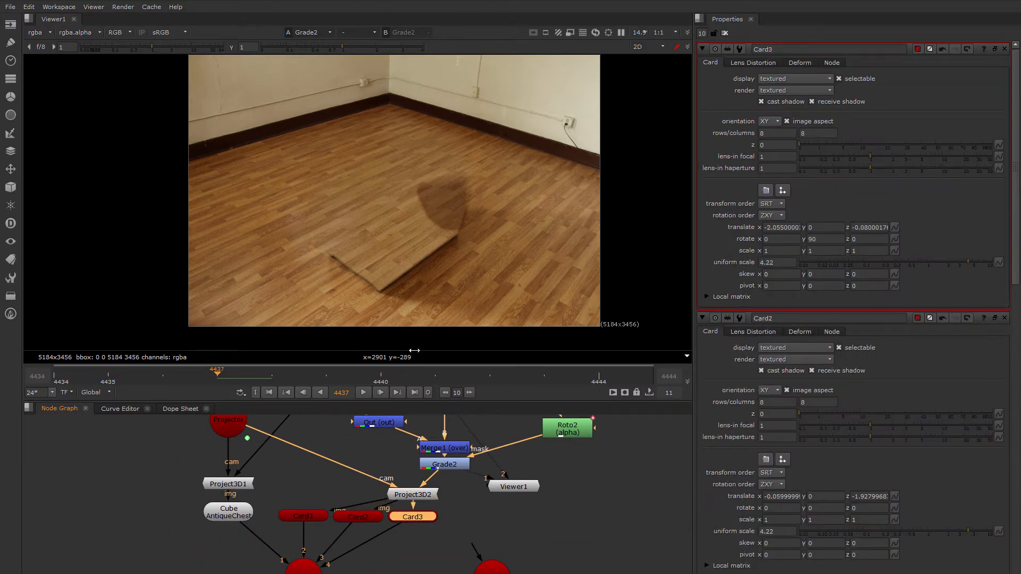
pyautogui.press('Tab')
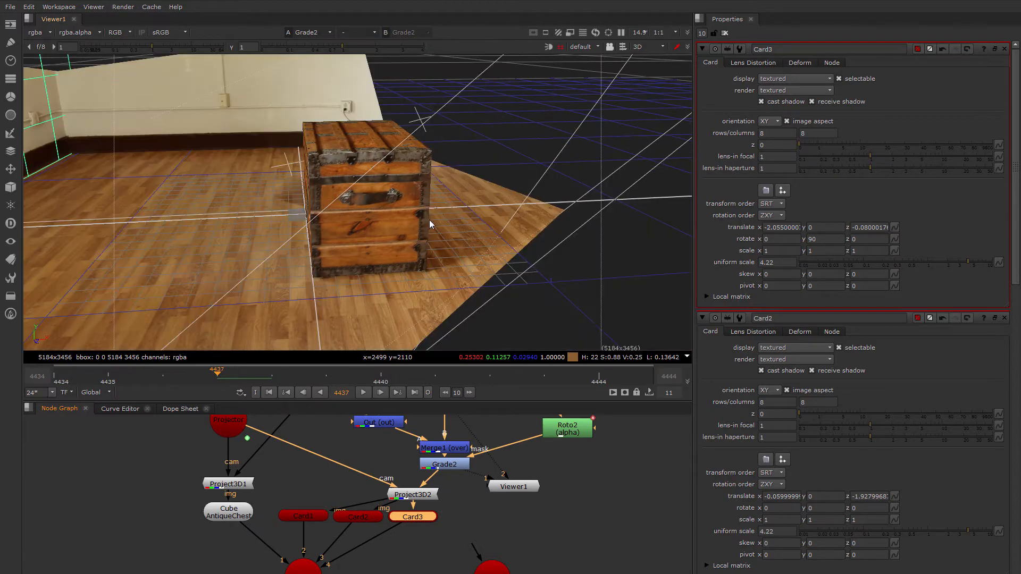
pyautogui.click(724, 33)
pyautogui.doubleClick(351, 516)
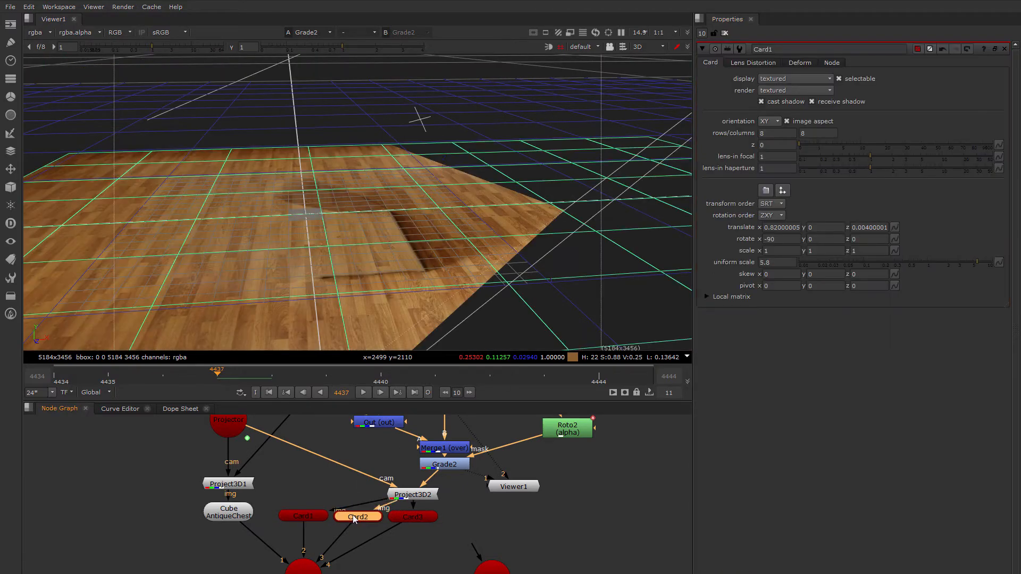
pyautogui.doubleClick(403, 517)
pyautogui.keyDown('ctrl'); pyautogui.moveTo(479, 254); pyautogui.dragTo(522, 270); pyautogui.keyUp('ctrl')
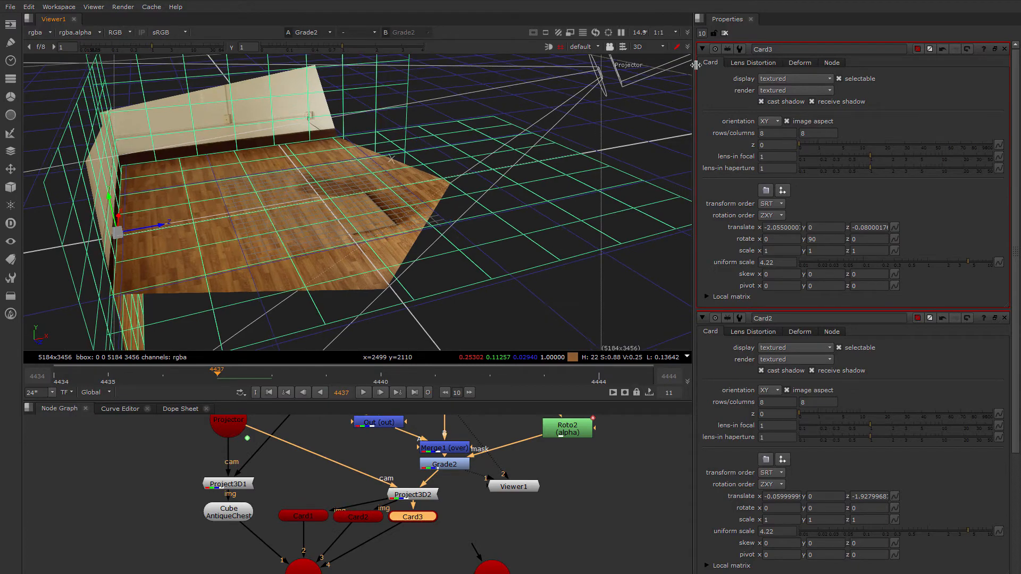
pyautogui.click(725, 34)
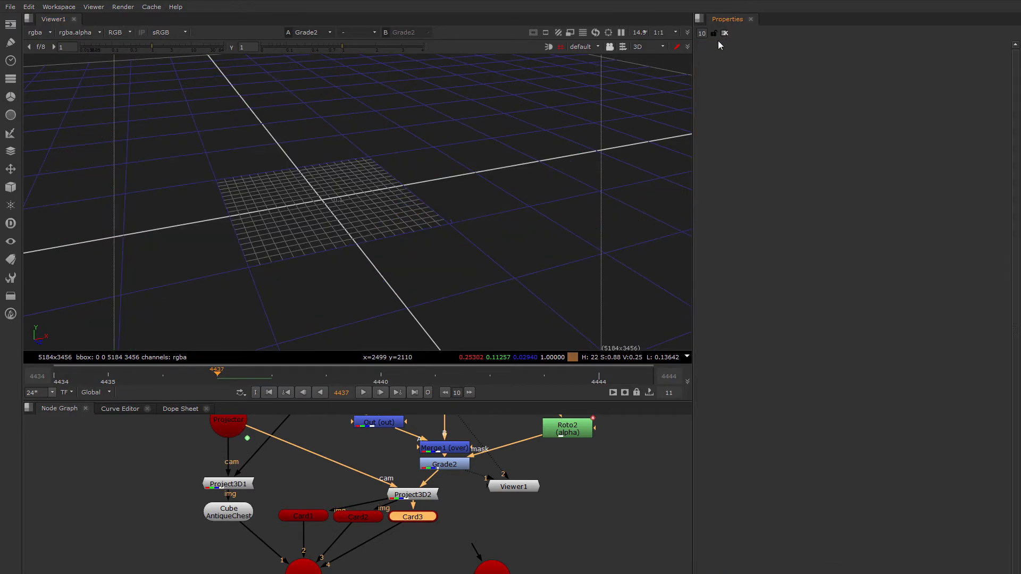
# - Open the AntiqueChest Cube's properties and display the ScanlineRender output in the 2D view
pyautogui.doubleClick(222, 518)
pyautogui.keyDown('ctrl'); pyautogui.moveTo(471, 261); pyautogui.dragTo(281, 235); pyautogui.keyUp('ctrl')
pyautogui.scroll(-1, 417, 485)
pyautogui.moveTo(387, 569); pyautogui.dragTo(395, 499, button='middle')
pyautogui.moveTo(327, 487); pyautogui.dragTo(326, 502)
pyautogui.click(335, 547)
pyautogui.press('1')
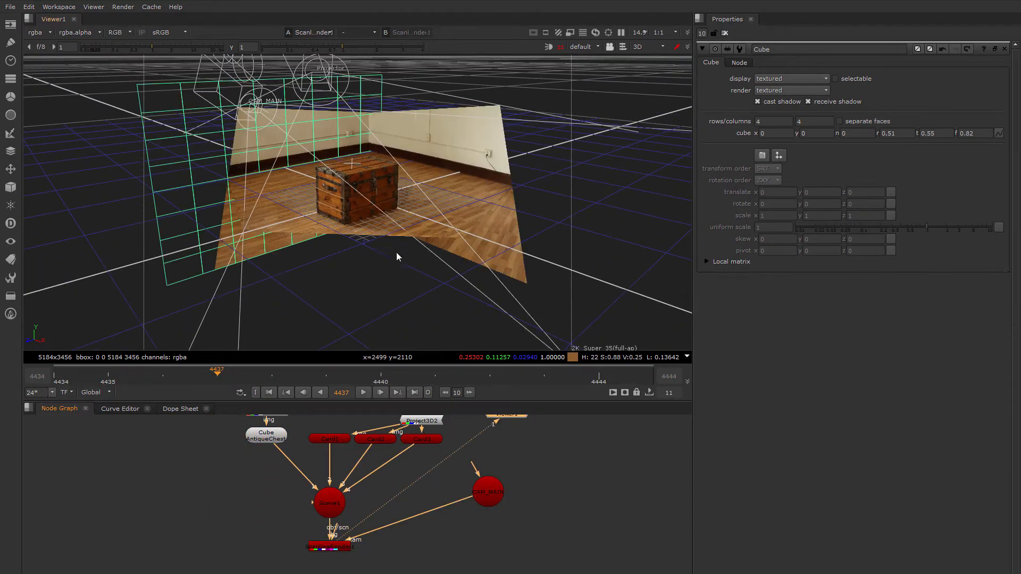
pyautogui.press('Tab')
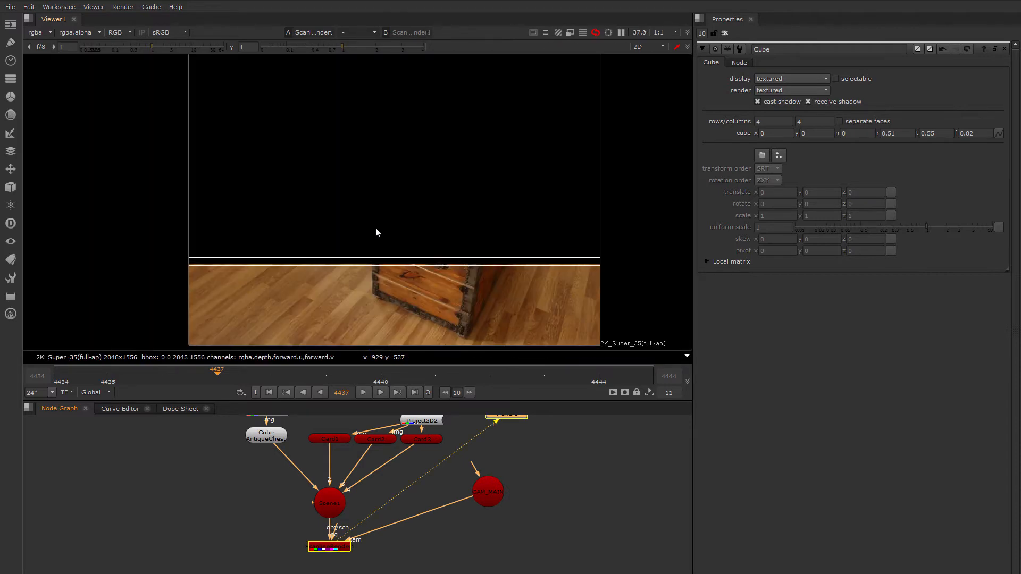
# - Examine the rendered chest's top, edges and front, and the floor around it, up close for projection problems
pyautogui.click(449, 270)
pyautogui.moveTo(444, 269); pyautogui.dragTo(353, 260, button='middle')
pyautogui.scroll(4, 362, 244)
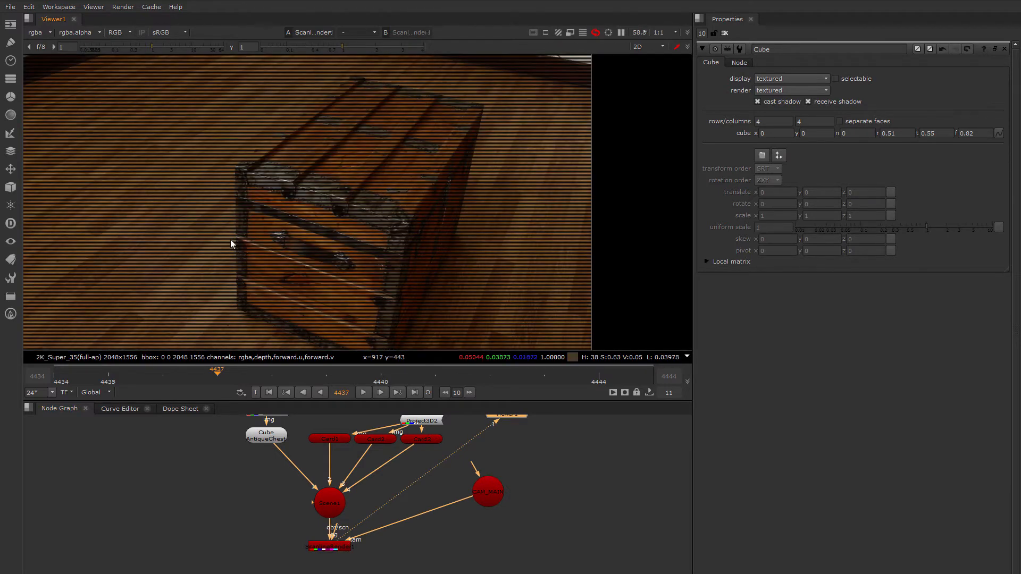
pyautogui.moveTo(307, 148); pyautogui.dragTo(325, 217, button='middle')
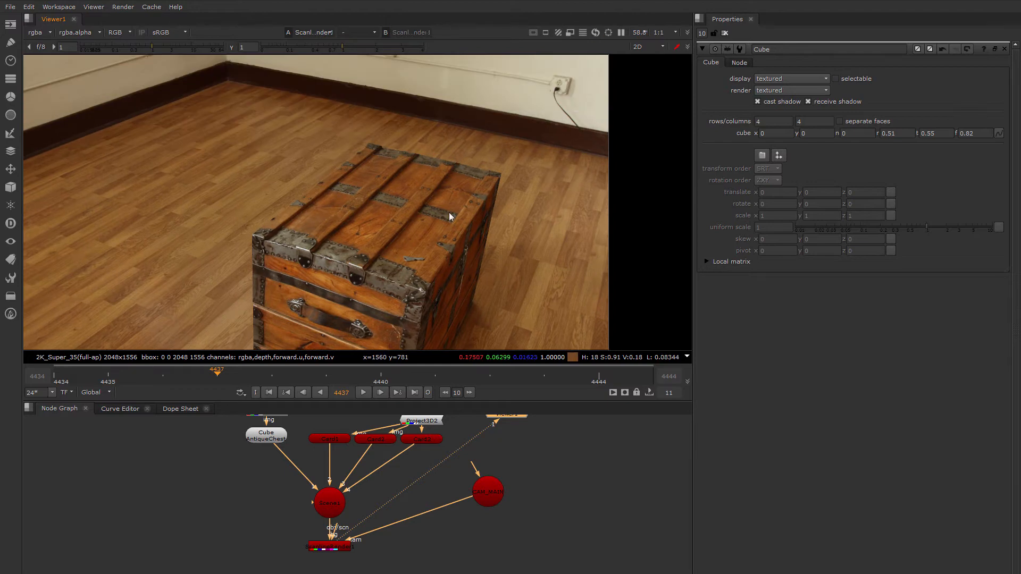
pyautogui.scroll(2, 374, 206)
pyautogui.scroll(3, 362, 193)
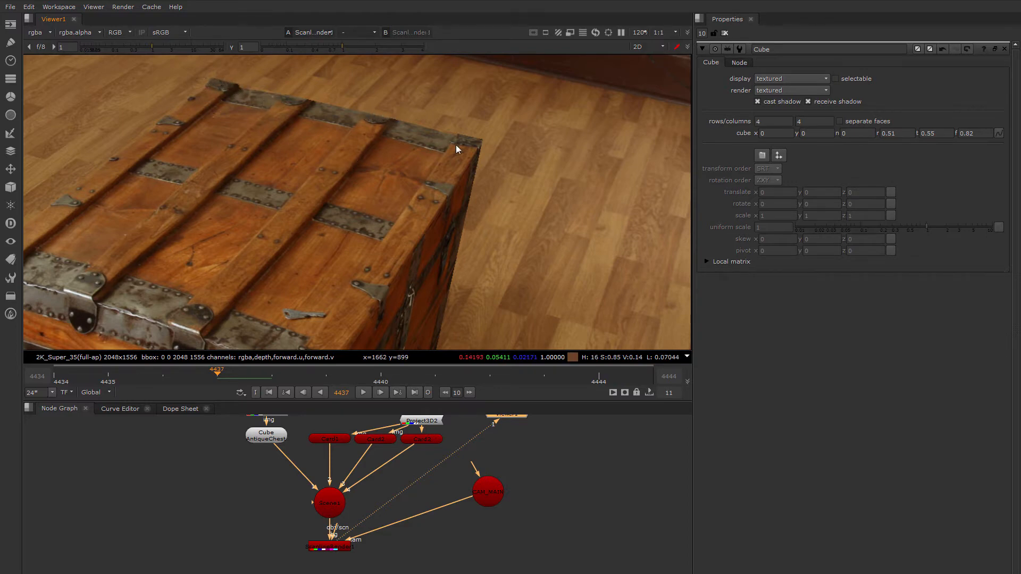
pyautogui.scroll(-5, 436, 207)
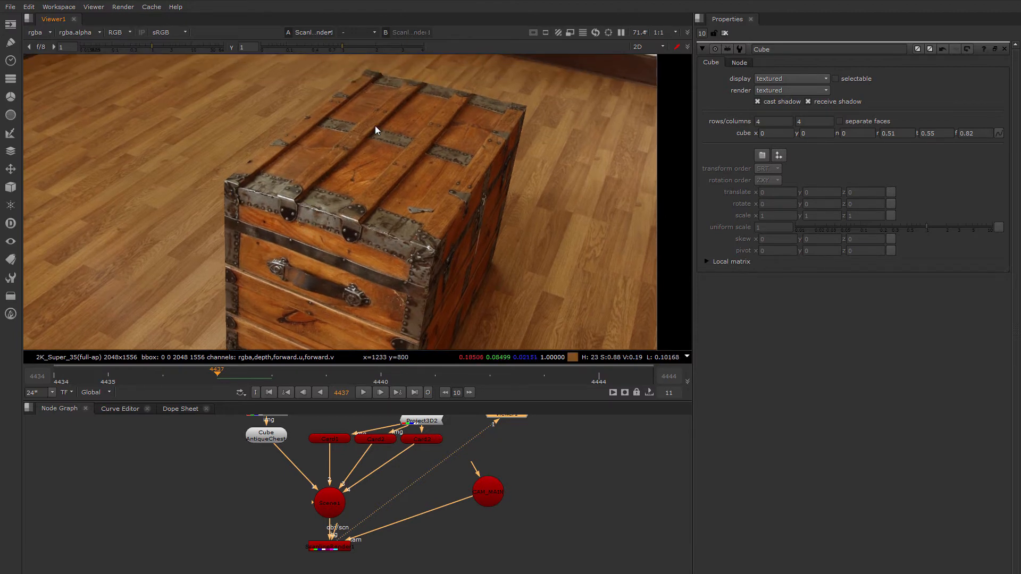
pyautogui.moveTo(482, 202); pyautogui.dragTo(420, 174, button='middle')
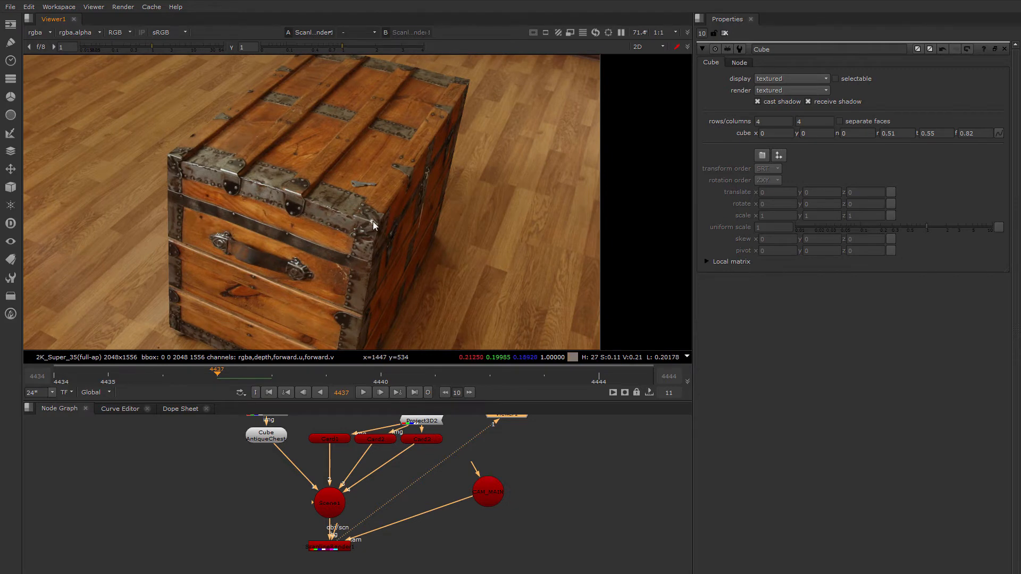
pyautogui.scroll(3, 362, 220)
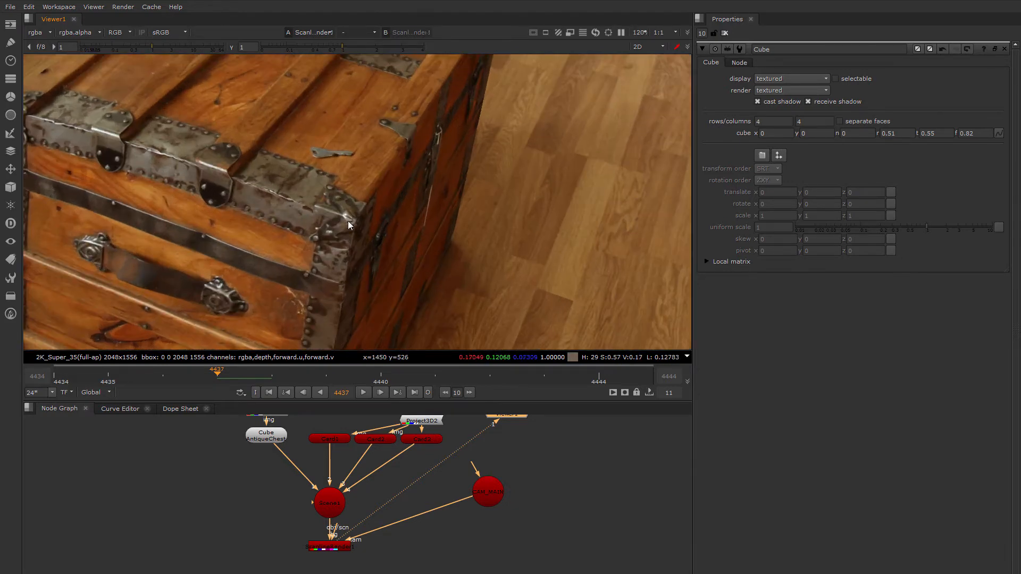
pyautogui.scroll(2, 343, 215)
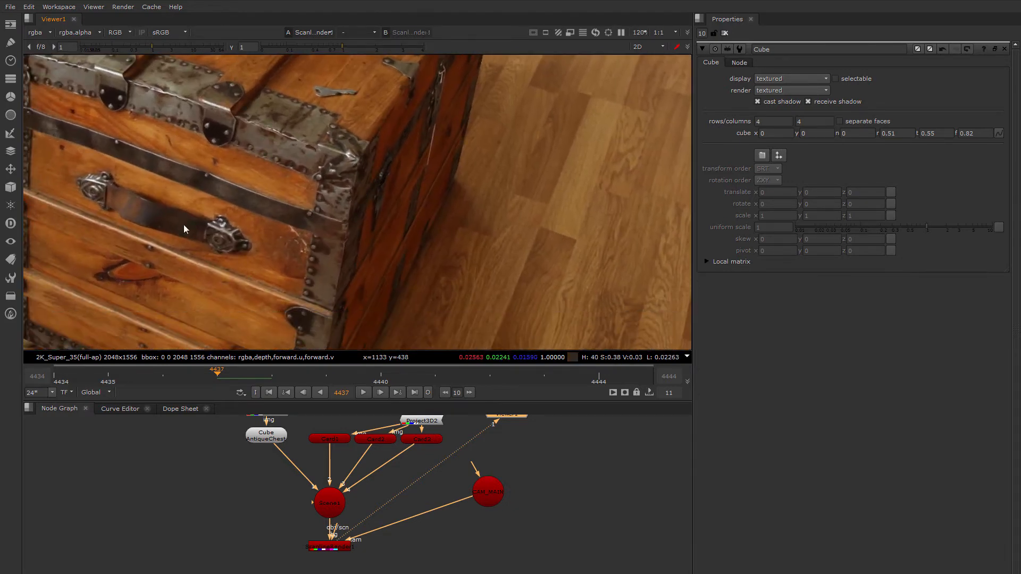
pyautogui.scroll(-3, 184, 225)
pyautogui.scroll(-1, 191, 234)
pyautogui.moveTo(200, 238); pyautogui.dragTo(218, 207, button='middle')
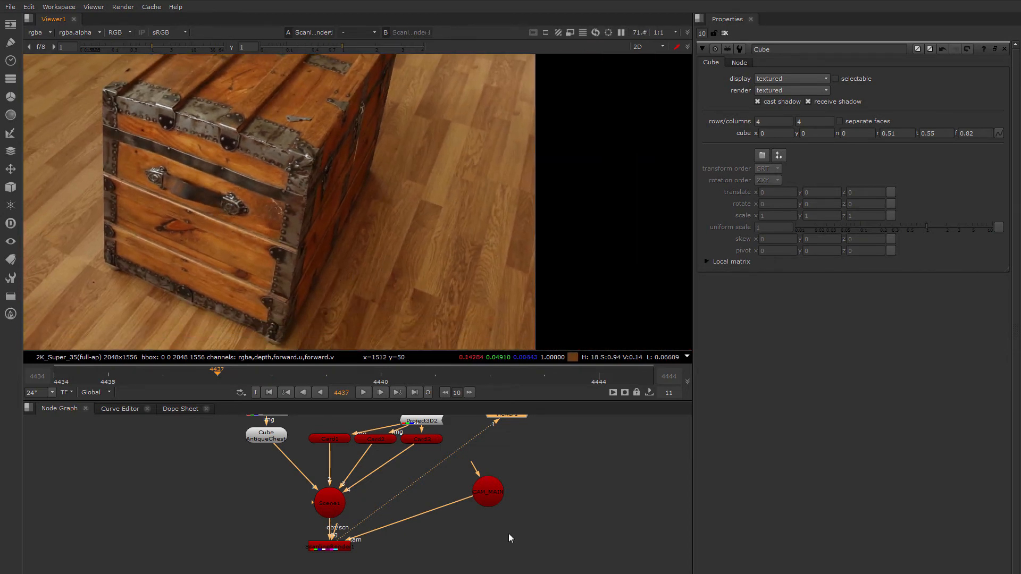
# - Set the project frame range to 1–120 in the project settings
pyautogui.doubleClick(487, 494)
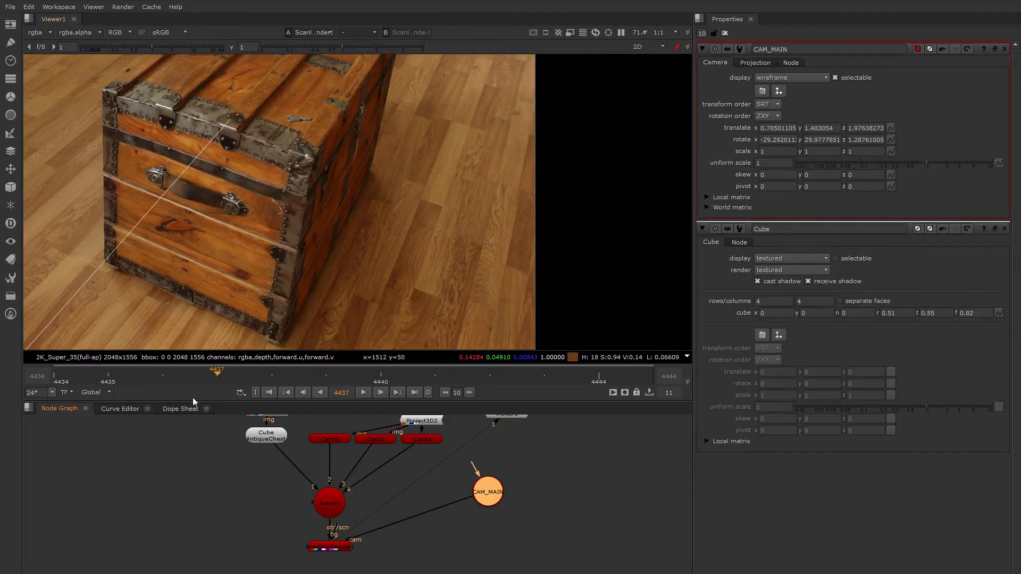
pyautogui.click(223, 484)
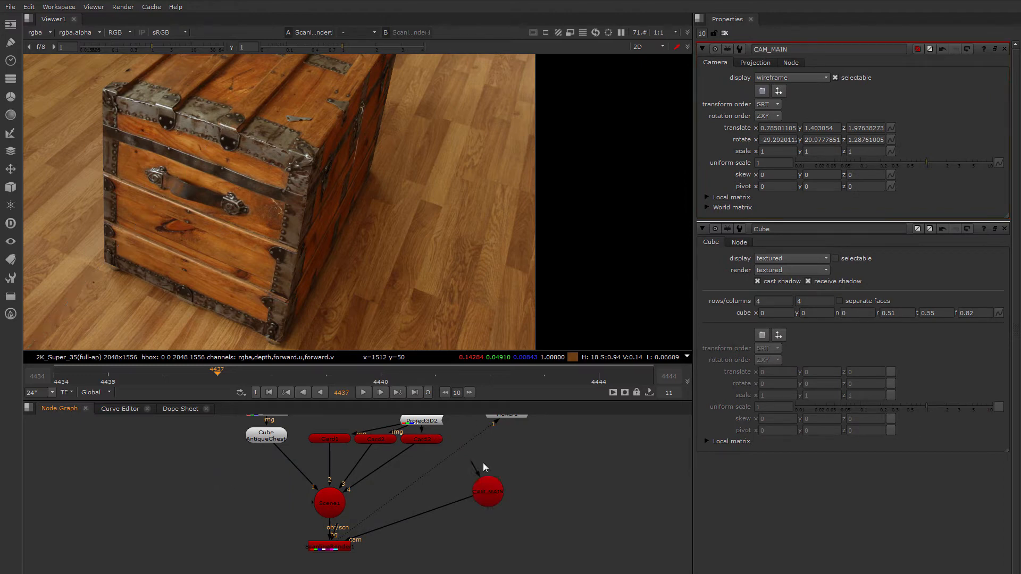
pyautogui.press('s')
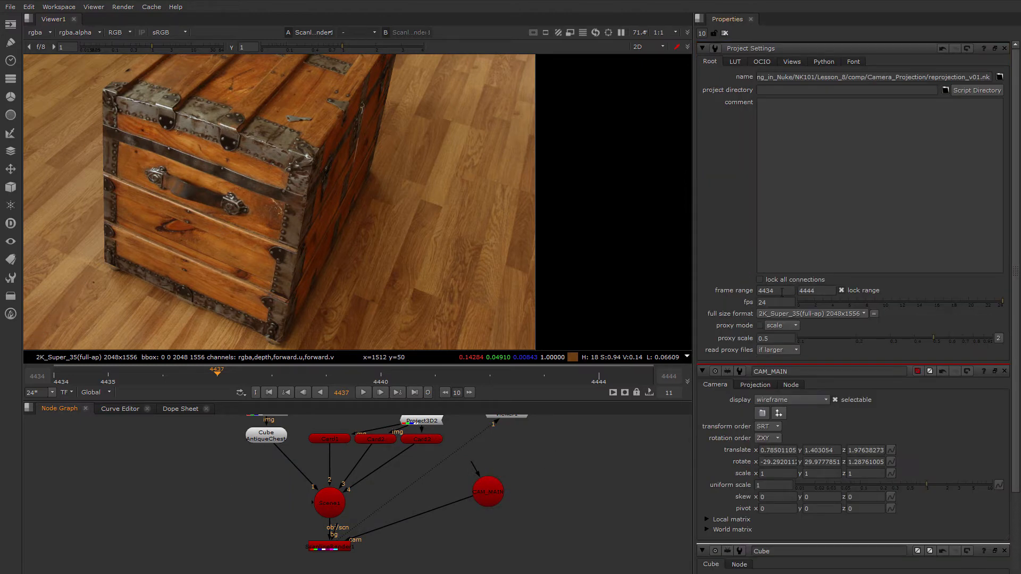
pyautogui.doubleClick(781, 291)
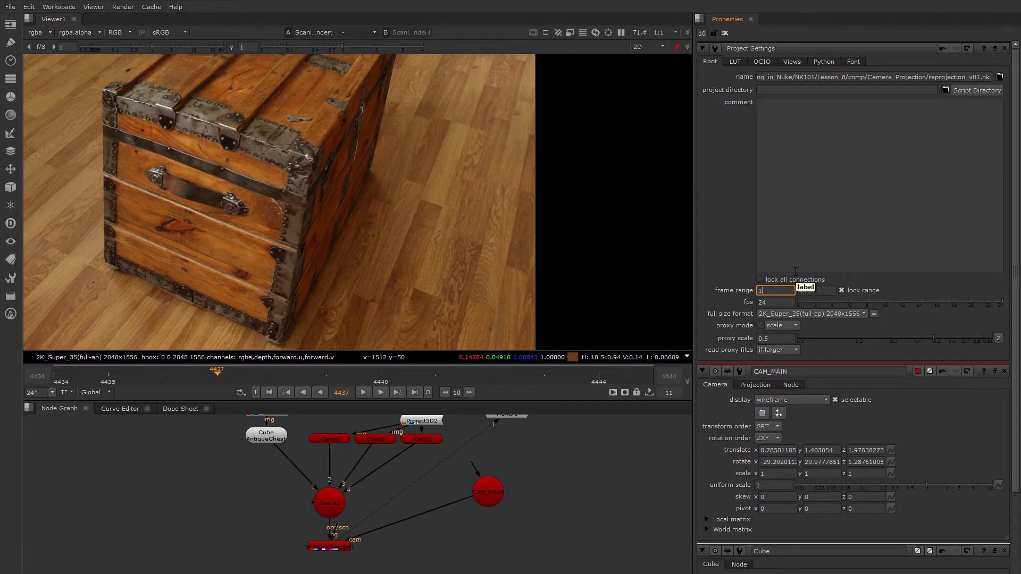
pyautogui.click(819, 291)
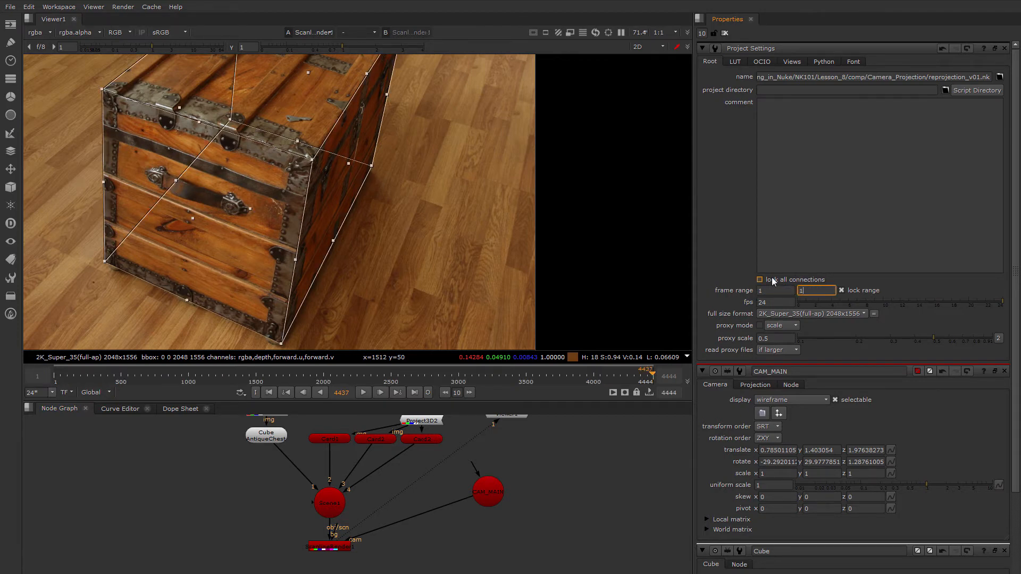
pyautogui.write('120')
pyautogui.press('Return')
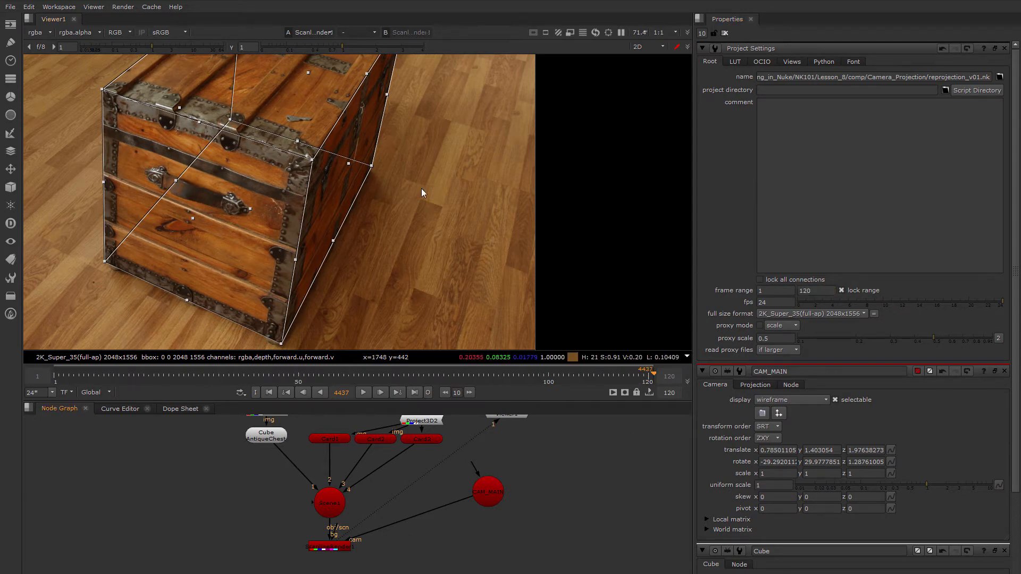
# - Open CAM_MAIN's properties, go to frame 1, and frame the whole rendered chest in the 2D view
pyautogui.doubleClick(487, 499)
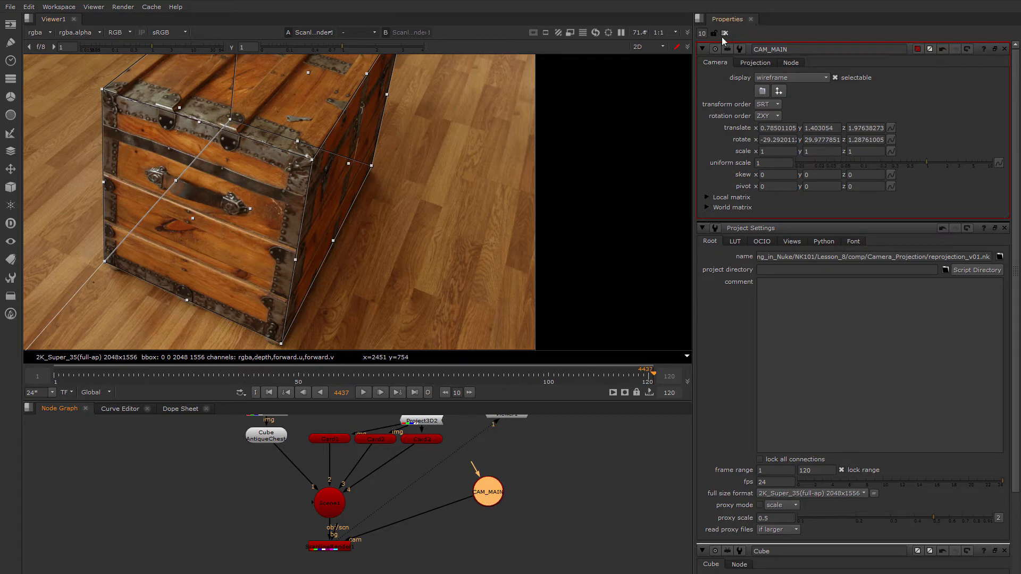
pyautogui.click(58, 382)
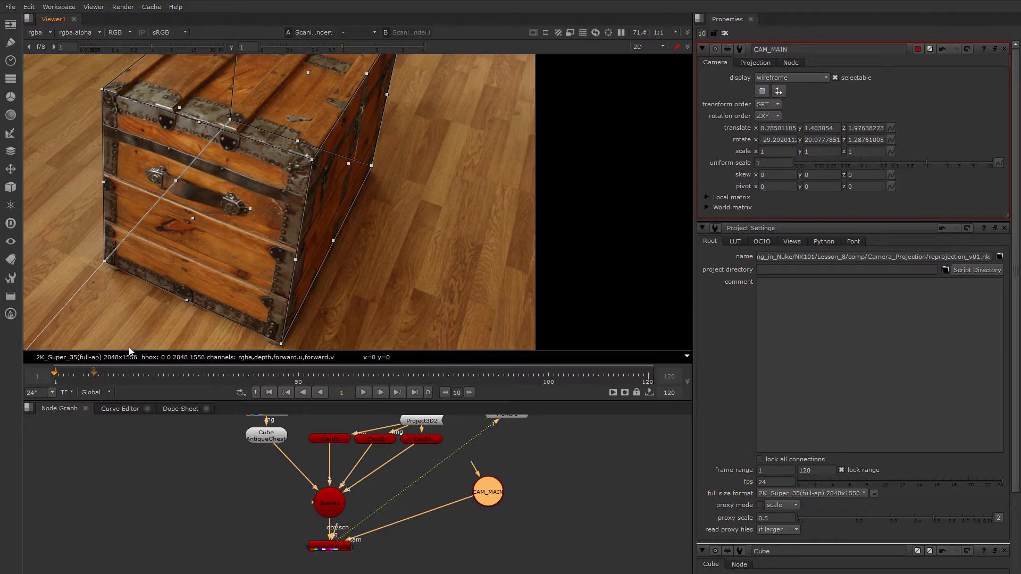
pyautogui.scroll(-3, 480, 225)
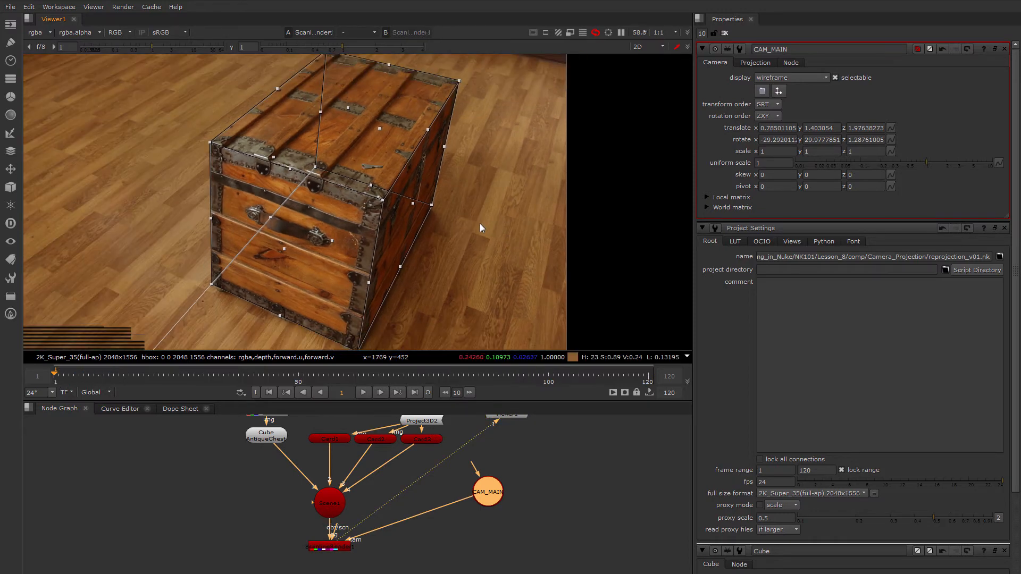
pyautogui.scroll(-3, 479, 223)
pyautogui.moveTo(480, 217); pyautogui.dragTo(462, 264, button='middle')
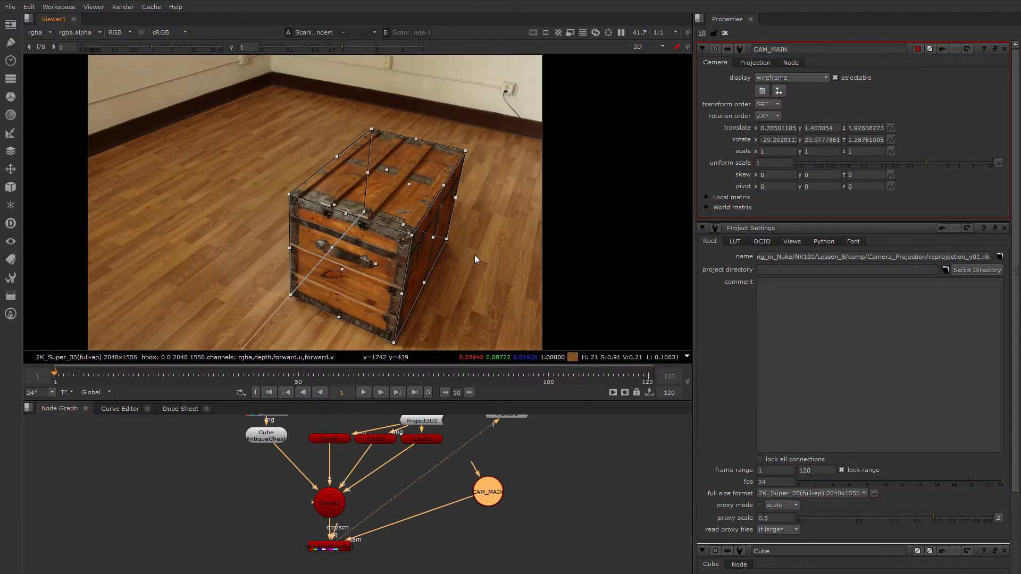
# - Look through CAM_MAIN in the 3D view and lock the view to it so navigation moves the camera
pyautogui.press('Tab')
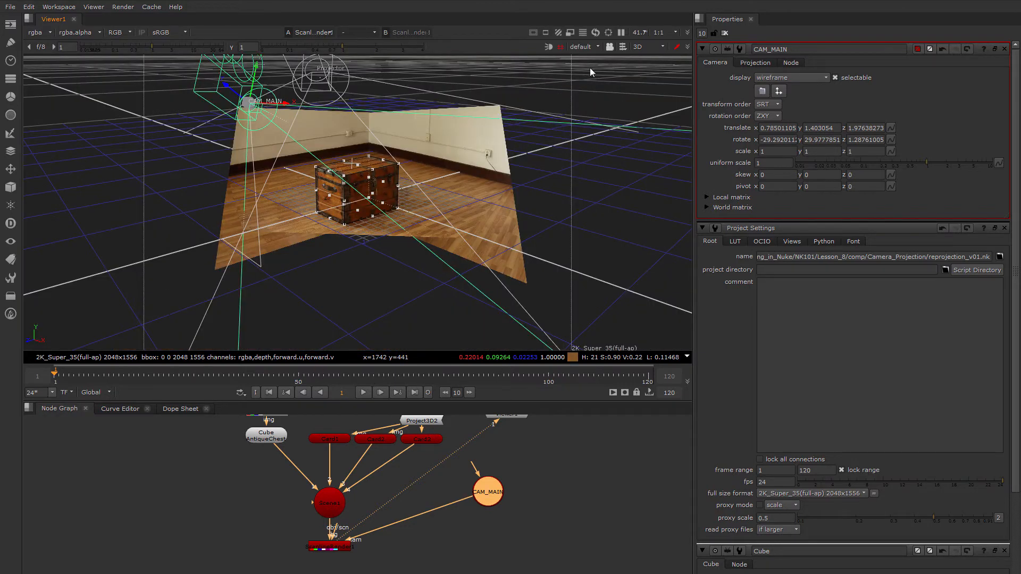
pyautogui.click(585, 47)
pyautogui.click(593, 66)
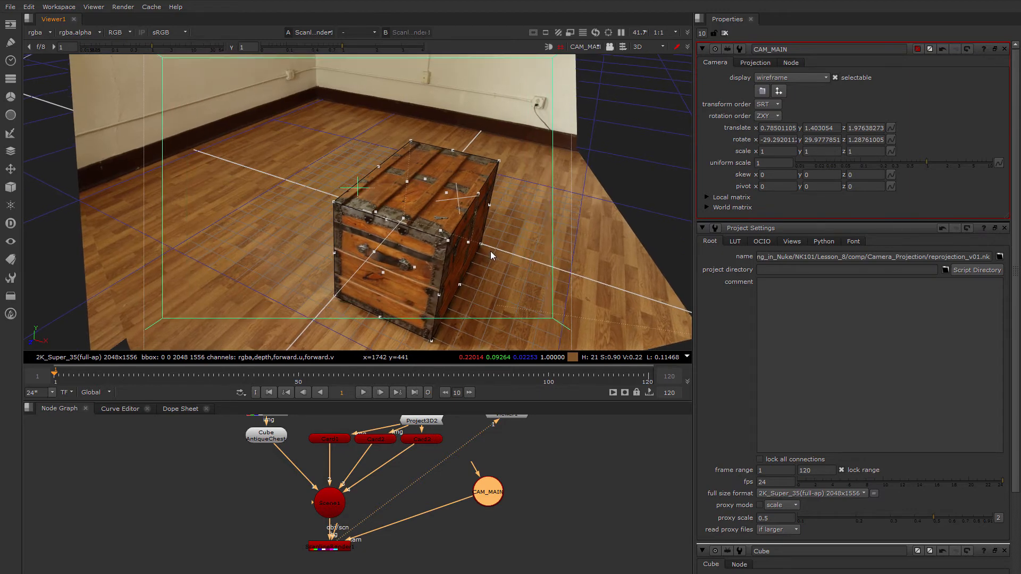
pyautogui.click(610, 49)
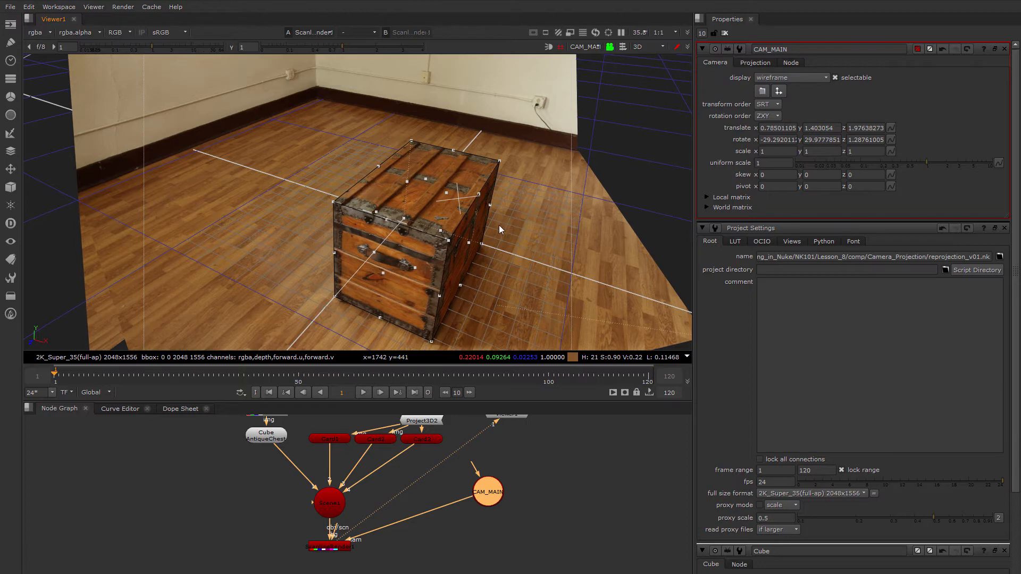
# - Move CAM_MAIN closer to the chest at frame 1, and set keyframes on its translate and rotate values
pyautogui.keyDown('ctrl'); pyautogui.moveTo(498, 225); pyautogui.dragTo(407, 246); pyautogui.keyUp('ctrl')
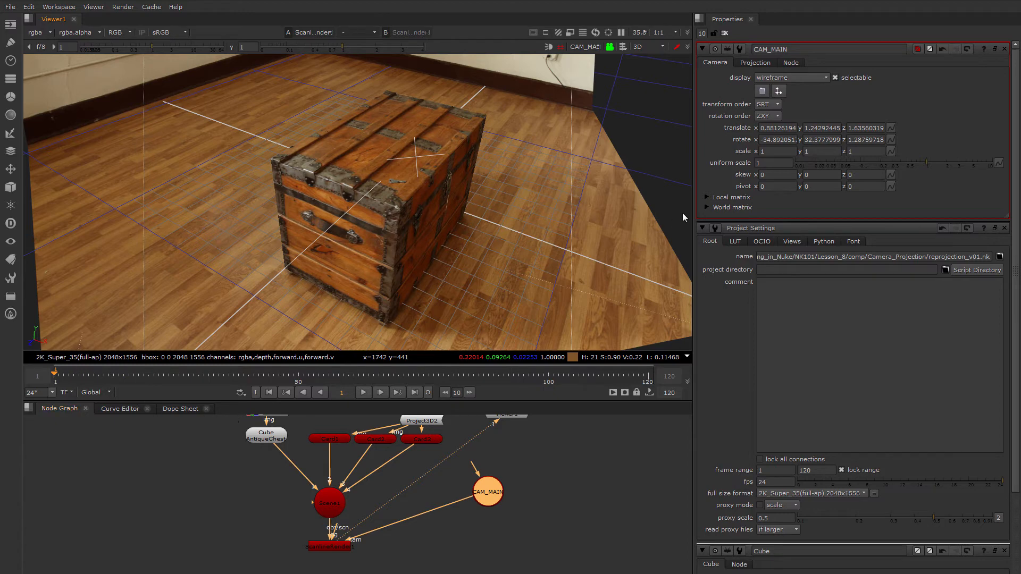
pyautogui.rightClick(736, 127)
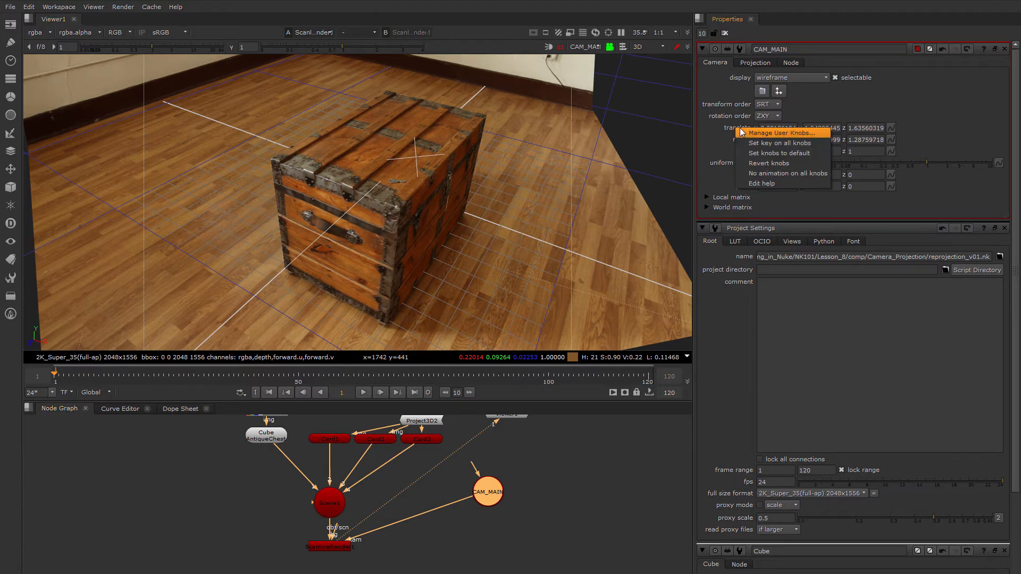
pyautogui.click(893, 127)
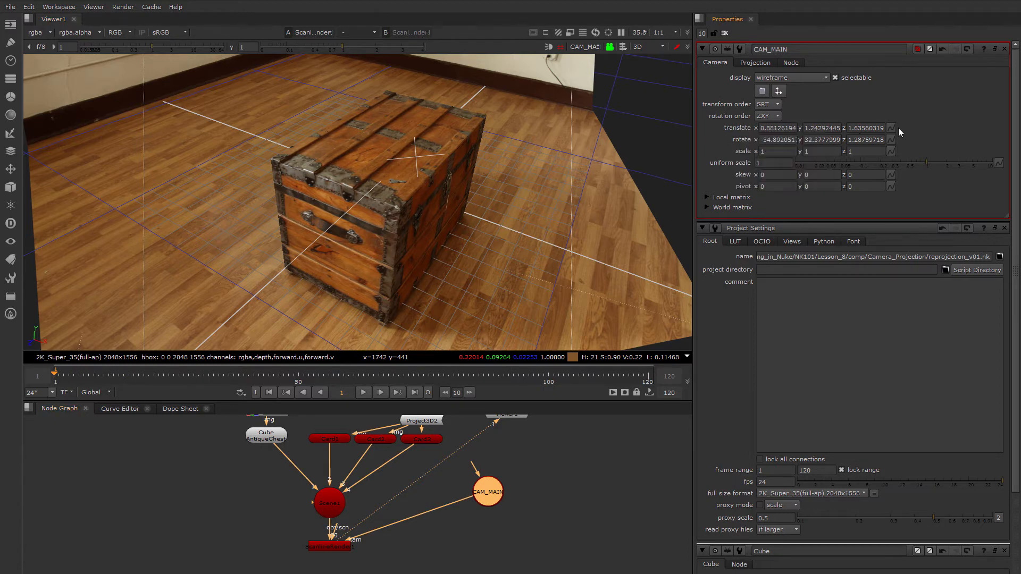
pyautogui.click(891, 127)
pyautogui.click(911, 132)
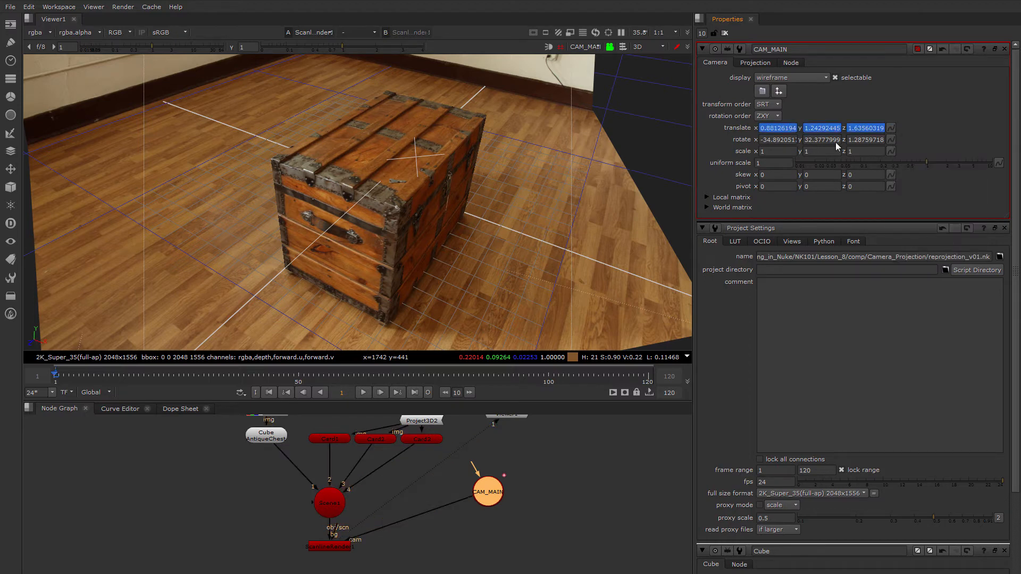
pyautogui.click(891, 139)
pyautogui.click(907, 146)
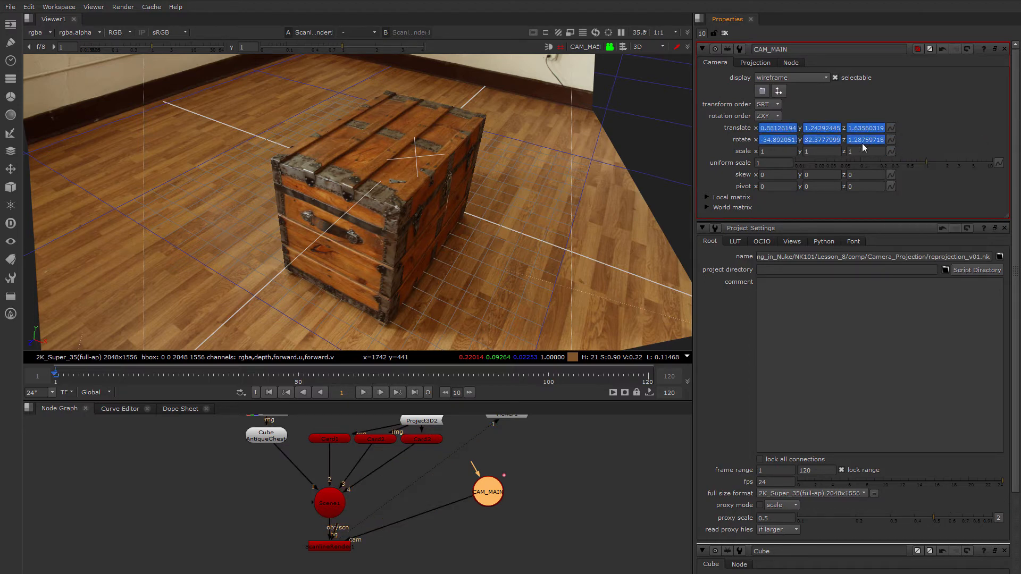
# - At frame 120, move CAM_MAIN around to the chest's long side, to about 1.388, 1.263, 1.206 with a Y rotation of about 56
pyautogui.moveTo(60, 376); pyautogui.dragTo(479, 375)
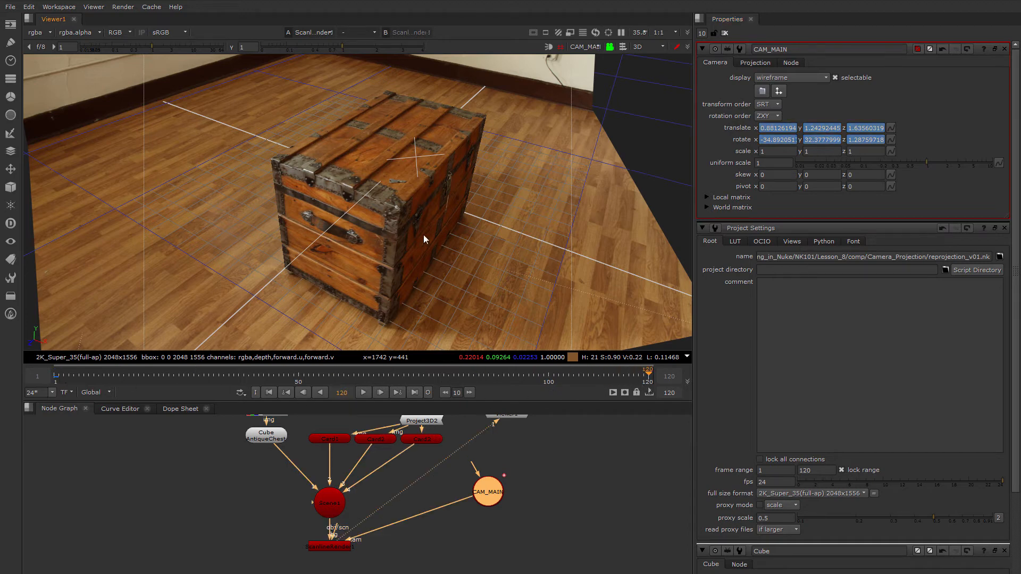
pyautogui.moveTo(456, 266); pyautogui.dragTo(318, 247, button='middle')
pyautogui.rightClick(374, 256)
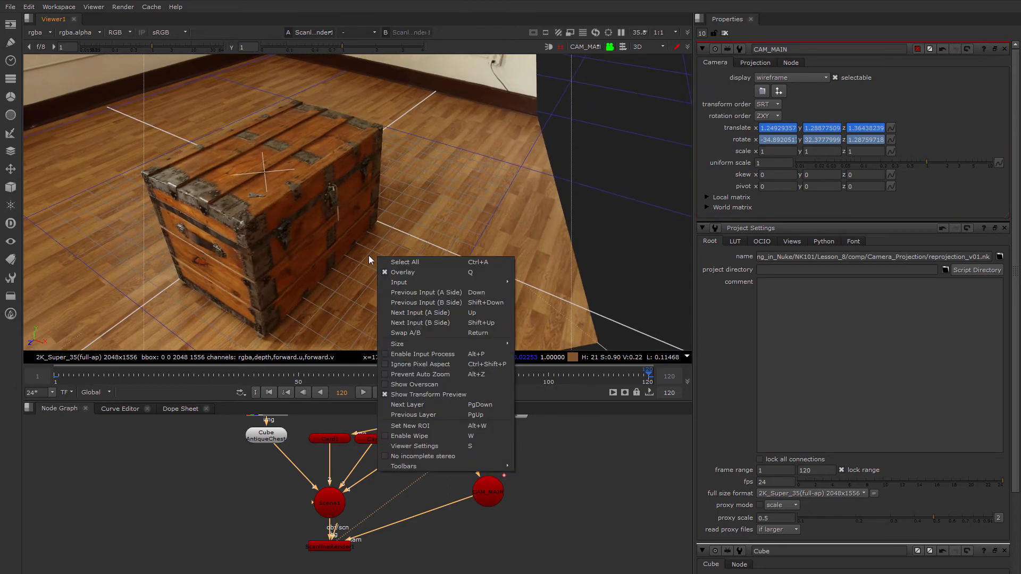
pyautogui.click(365, 249)
pyautogui.keyDown('ctrl'); pyautogui.moveTo(381, 254); pyautogui.dragTo(339, 251); pyautogui.keyUp('ctrl')
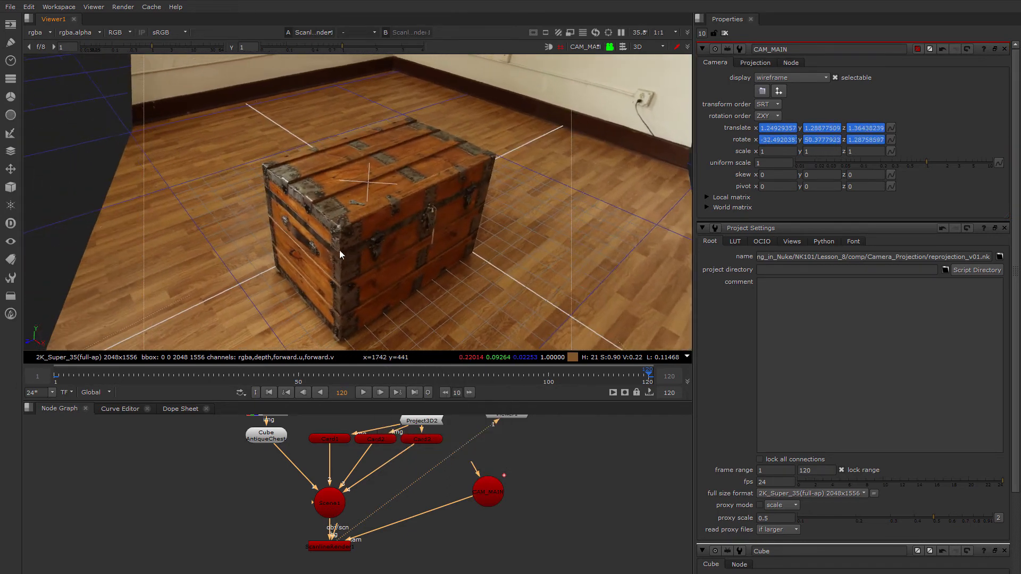
pyautogui.moveTo(360, 261); pyautogui.dragTo(190, 189, button='middle')
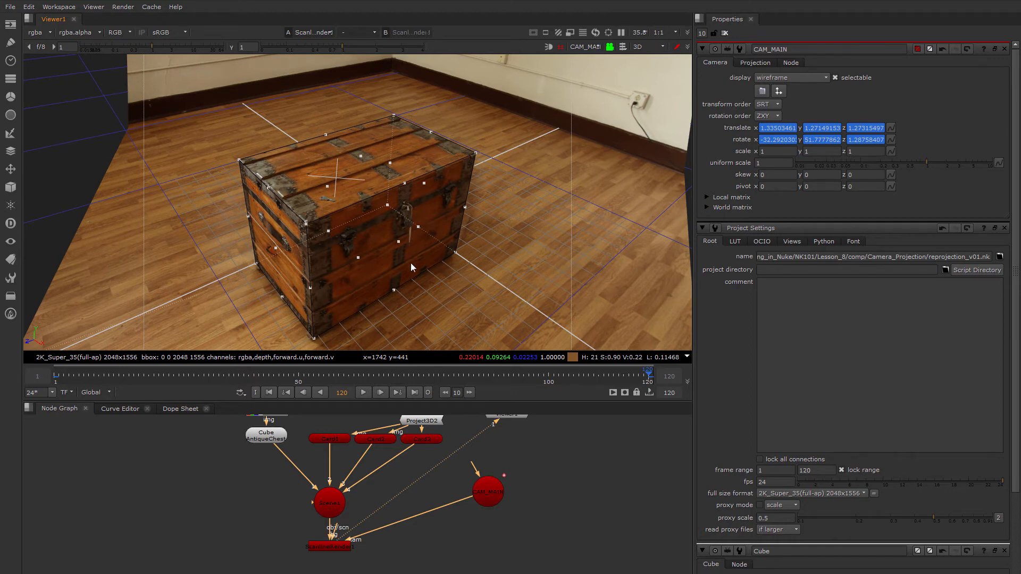
pyautogui.keyDown('ctrl'); pyautogui.moveTo(411, 263); pyautogui.dragTo(401, 266); pyautogui.keyUp('ctrl')
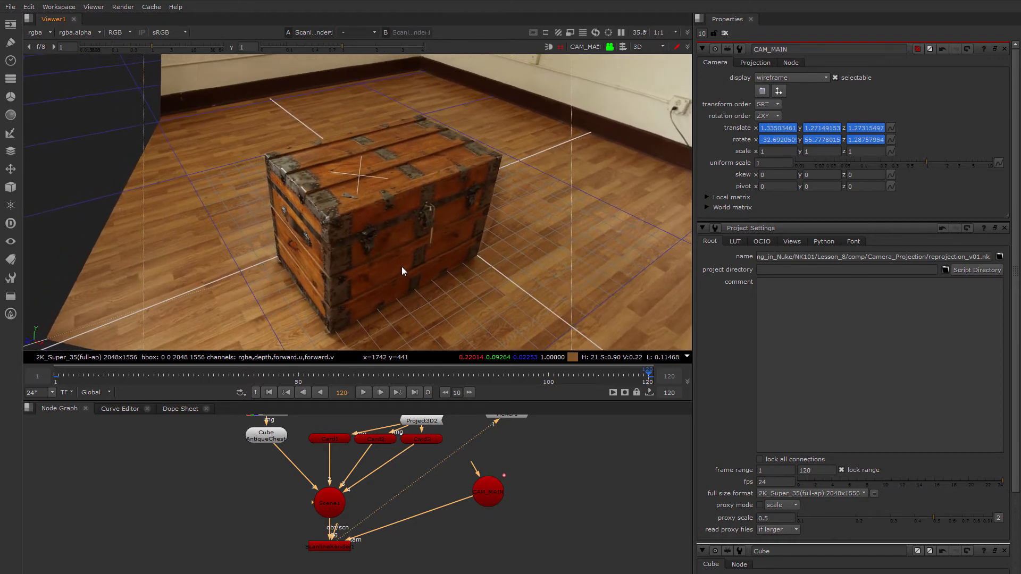
pyautogui.moveTo(428, 272); pyautogui.dragTo(315, 256, button='middle')
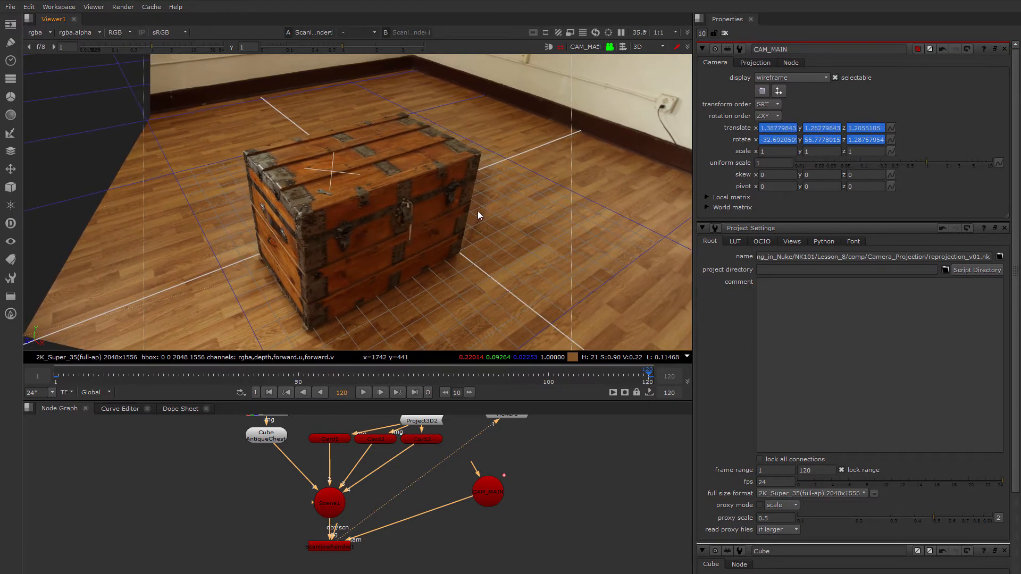
pyautogui.keyDown('ctrl'); pyautogui.moveTo(478, 203); pyautogui.dragTo(467, 225); pyautogui.keyUp('ctrl')
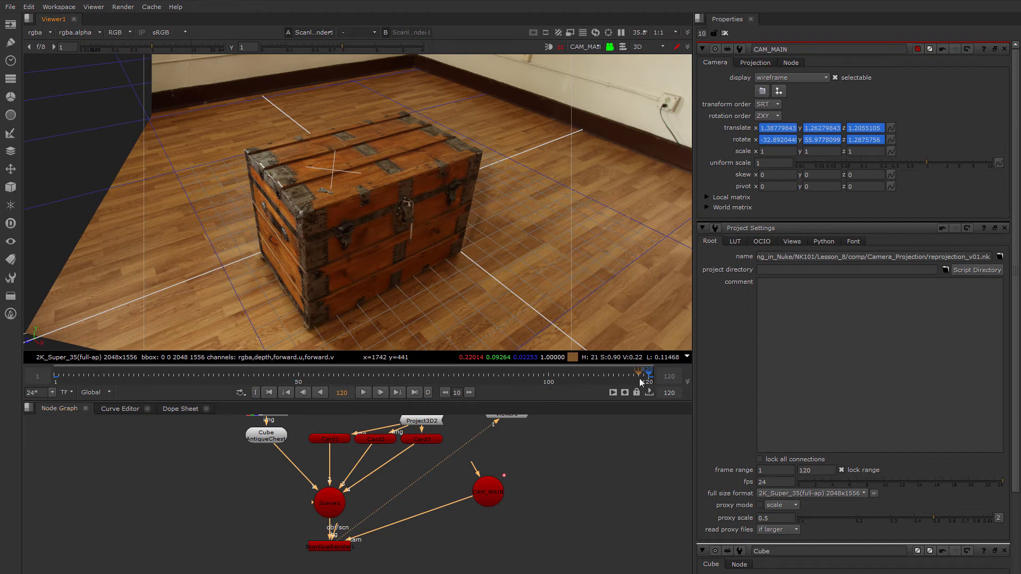
# - At frame 55, reframe the chest with CAM_MAIN at about 1.167, 1.264, 1.467 as an intermediate keyframe
pyautogui.moveTo(641, 380); pyautogui.dragTo(320, 396)
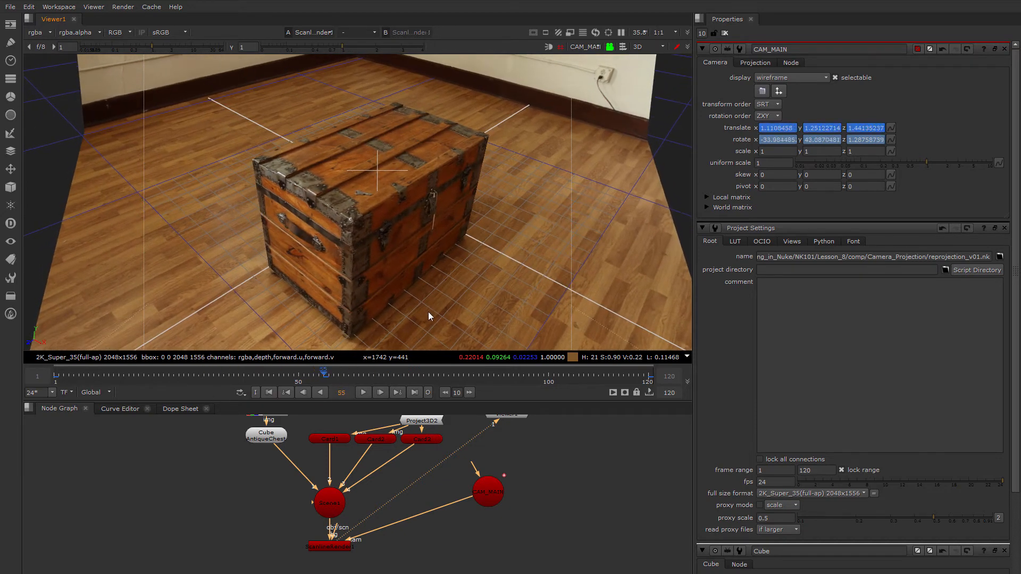
pyautogui.keyDown('alt'); pyautogui.moveTo(428, 312); pyautogui.dragTo(401, 282); pyautogui.keyUp('alt')
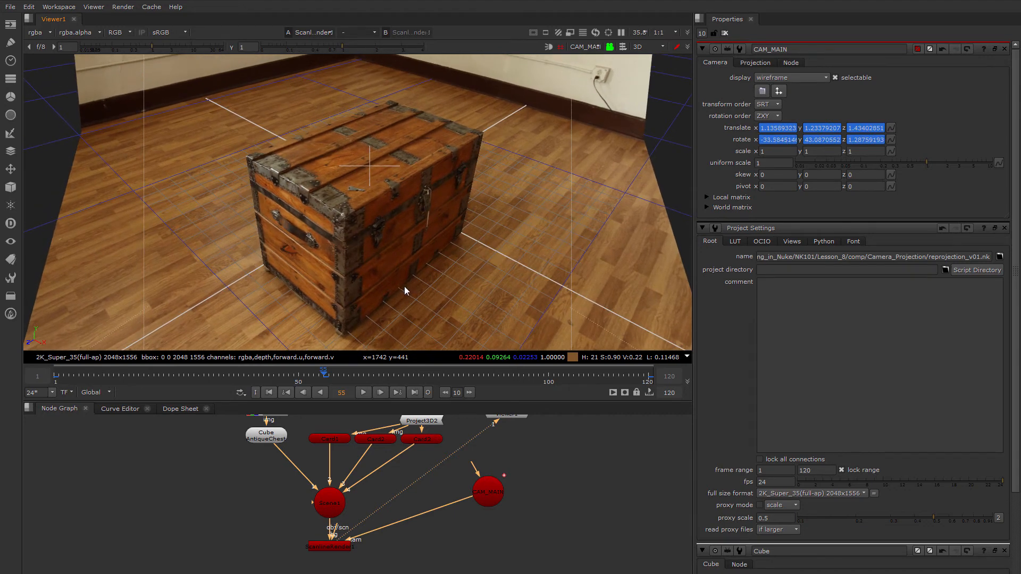
pyautogui.keyDown('alt'); pyautogui.moveTo(398, 288); pyautogui.dragTo(393, 288, button='middle'); pyautogui.keyUp('alt')
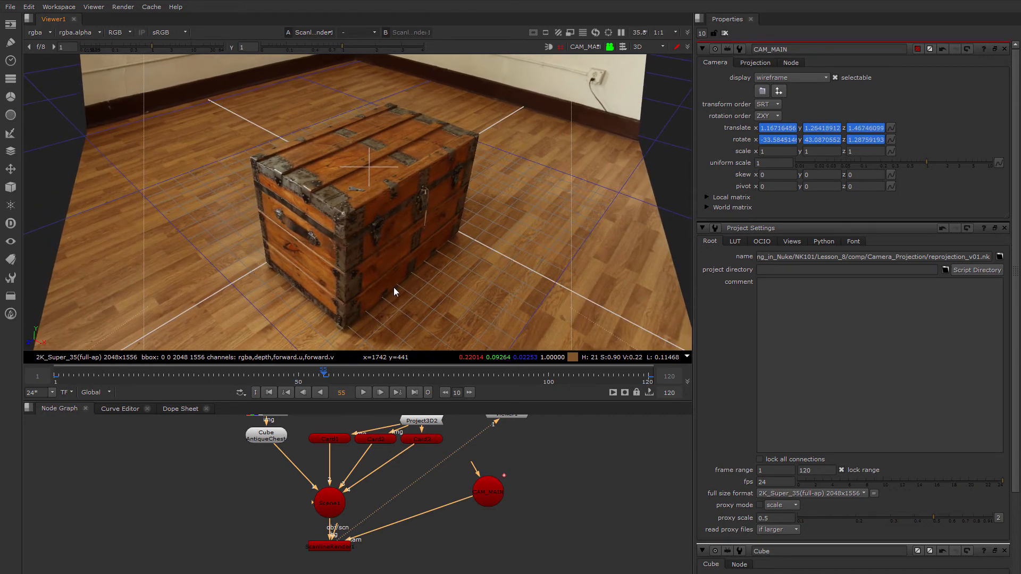
# - Scrub and play back the CAM_MAIN move through the camera view to check its motion, then stop playback
pyautogui.moveTo(326, 375); pyautogui.dragTo(612, 382)
pyautogui.moveTo(407, 397)
pyautogui.mouseDown()
pyautogui.moveTo(199, 396)
pyautogui.moveTo(474, 399)
pyautogui.moveTo(393, 398)
pyautogui.mouseUp()
pyautogui.moveTo(74, 422); pyautogui.dragTo(55, 426)
pyautogui.click(363, 393)
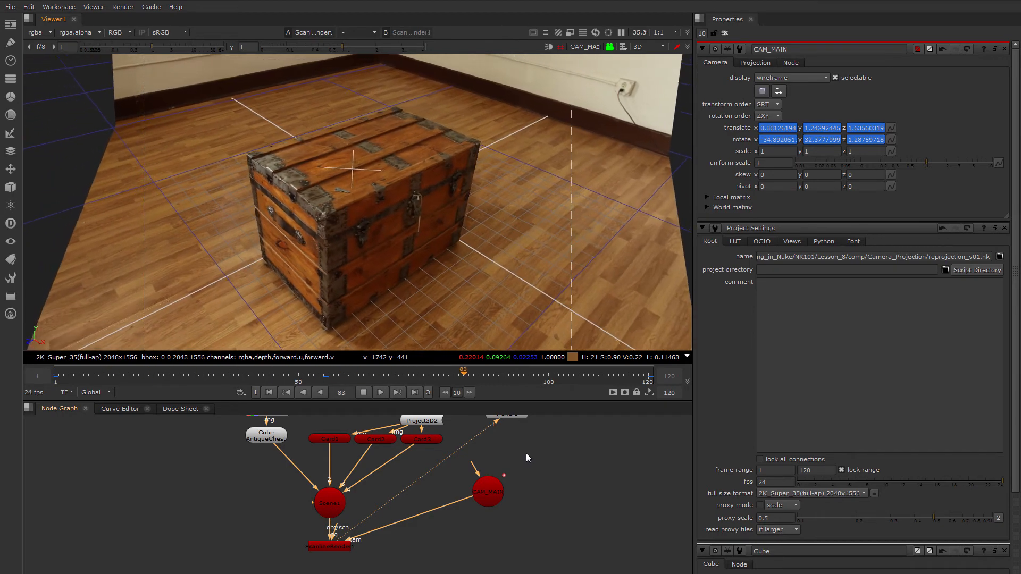
pyautogui.click(363, 392)
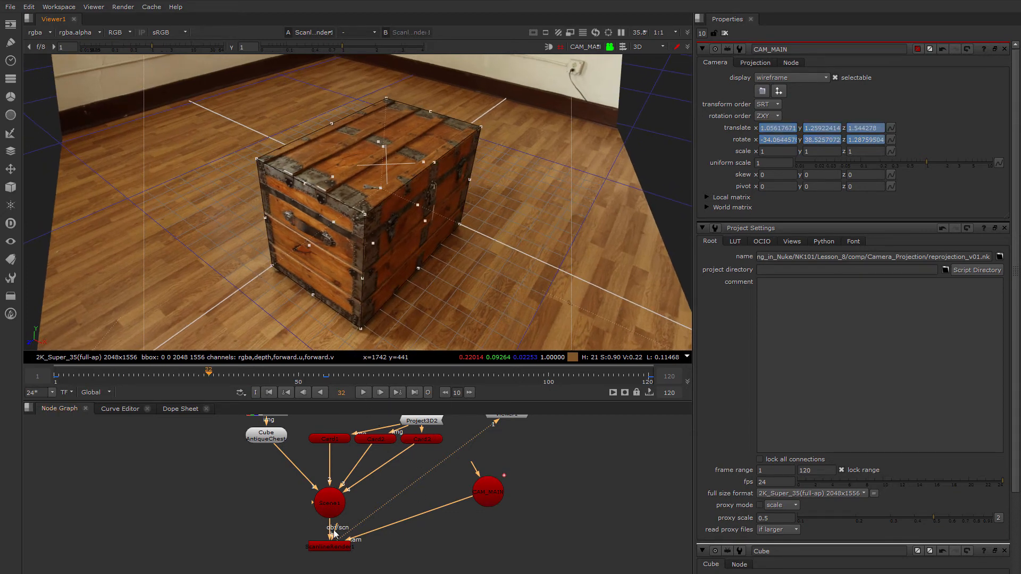
# - Display the ScanlineRender output in the 2D view and close all node properties
pyautogui.click(339, 547)
pyautogui.press('1')
pyautogui.press('Tab')
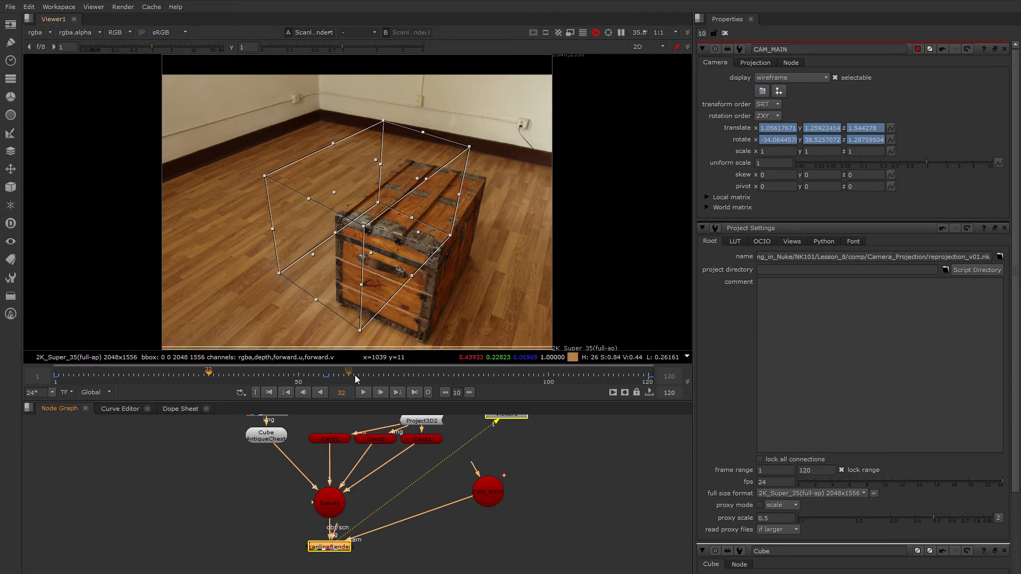
pyautogui.click(724, 33)
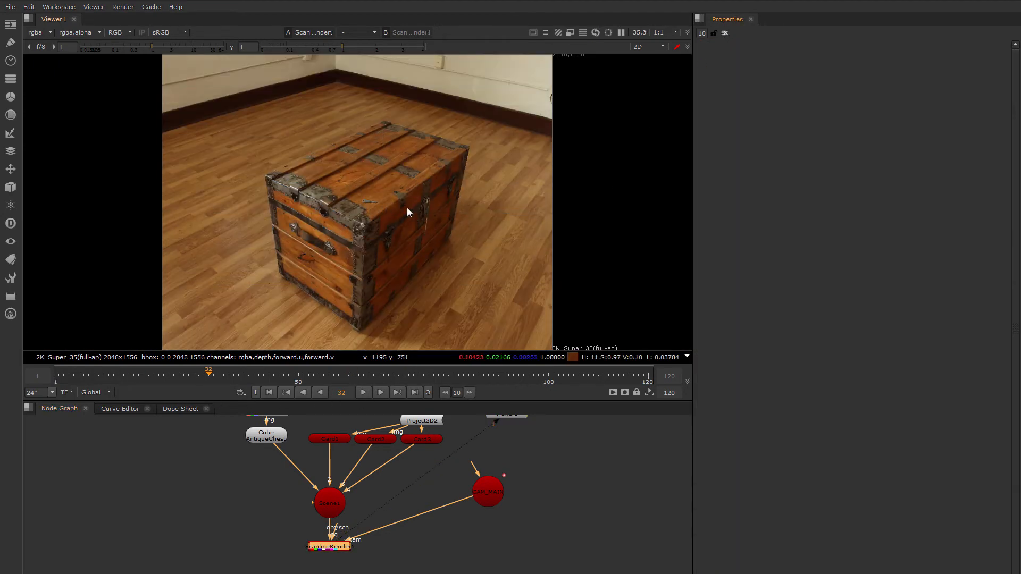
# - Reduce the viewer's render resolution to 1:2 for faster playback
pyautogui.click(641, 33)
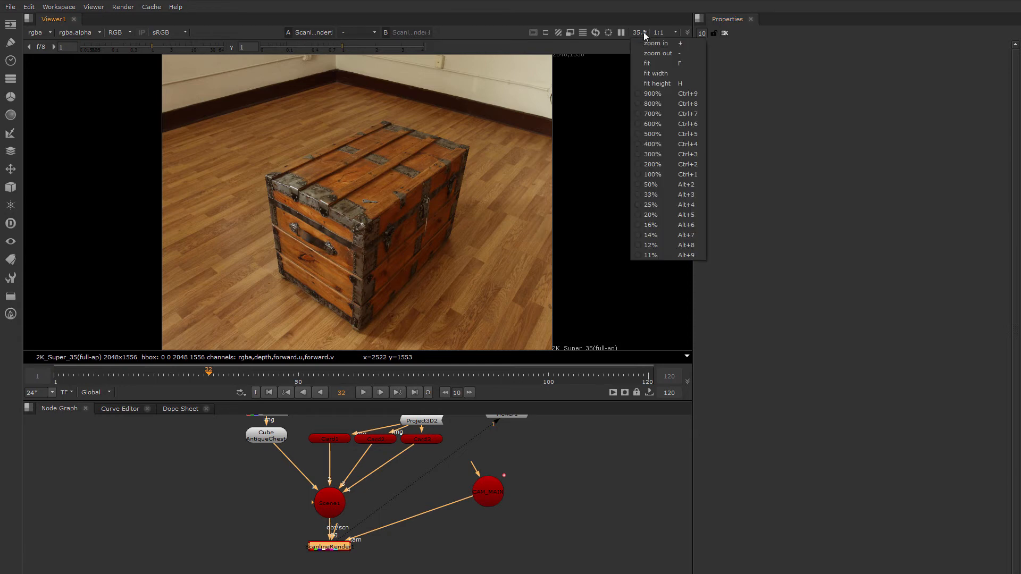
pyautogui.click(665, 32)
pyautogui.click(665, 56)
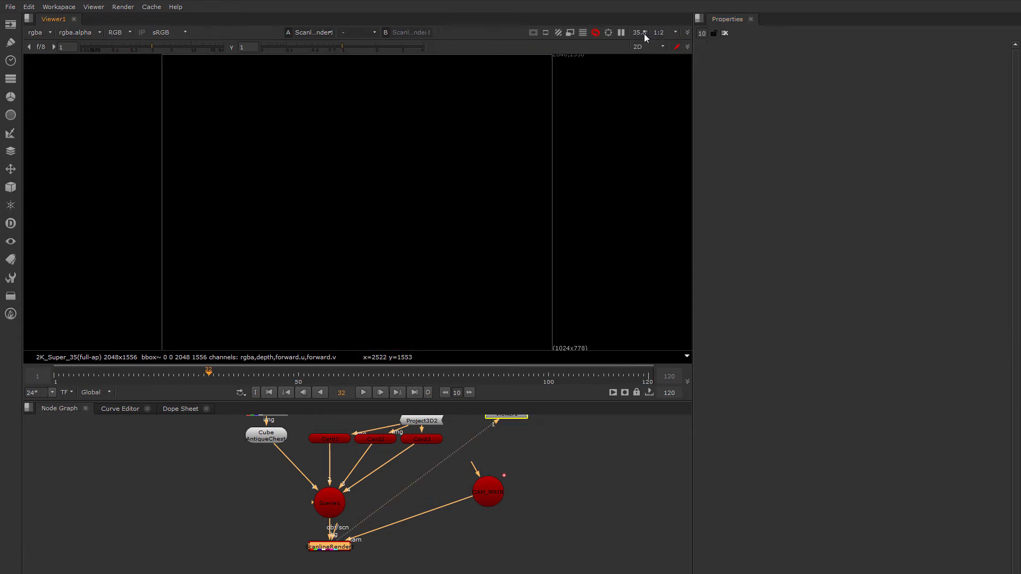
pyautogui.click(644, 34)
pyautogui.click(577, 130)
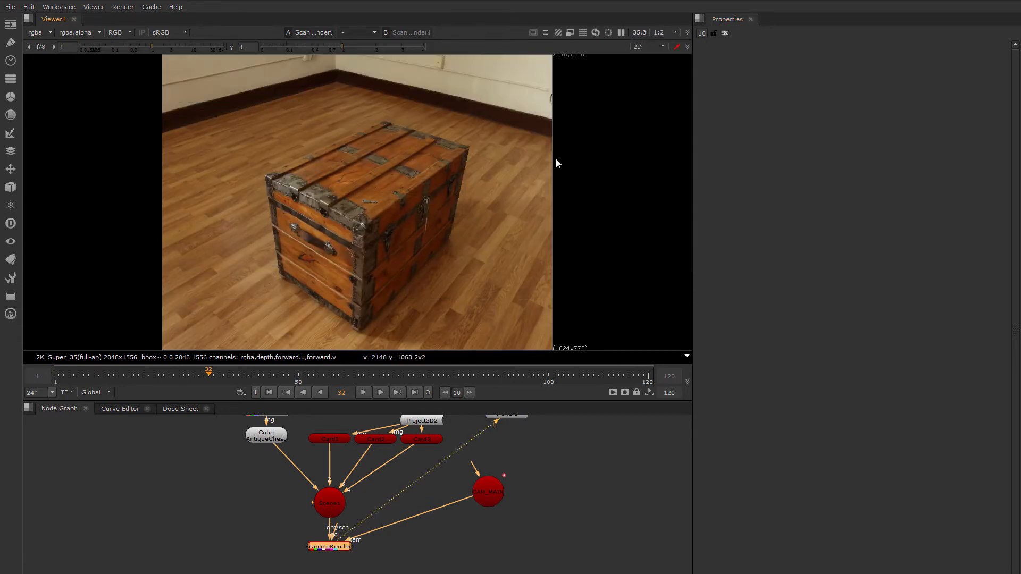
# - Play the rendered camera move from frame 1, stop it, and scrub through the second half
pyautogui.click(53, 377)
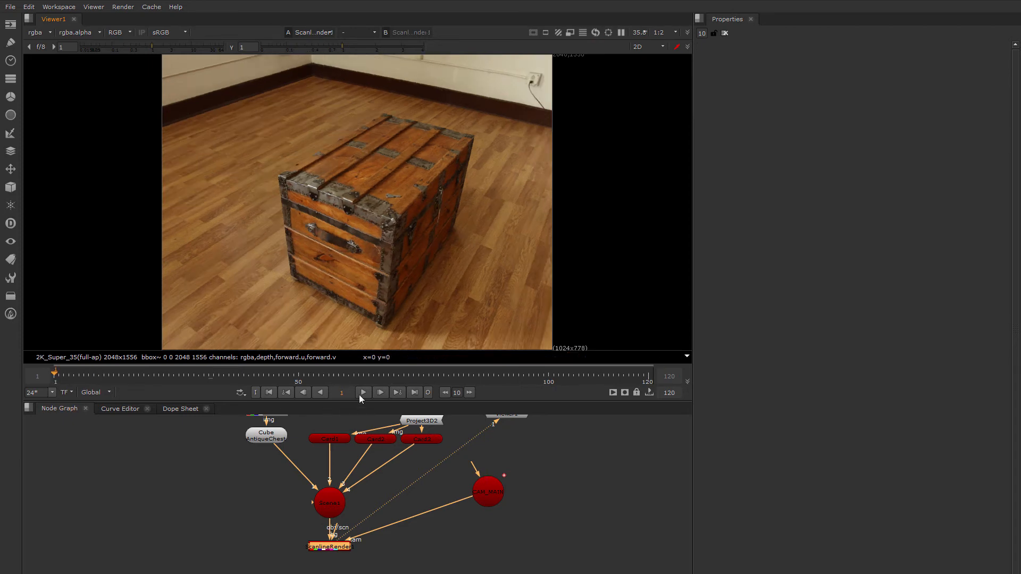
pyautogui.press('l')
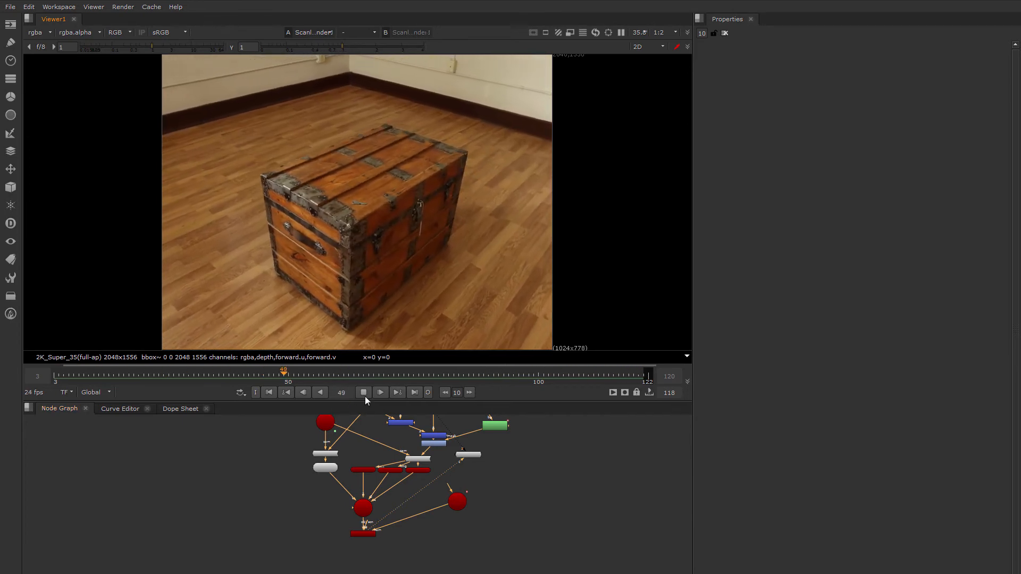
pyautogui.click(364, 392)
pyautogui.moveTo(326, 378); pyautogui.dragTo(608, 381)
# - Set the viewer's timeline range to Input and scrub the early frames, stopping at frame 19
pyautogui.click(107, 392)
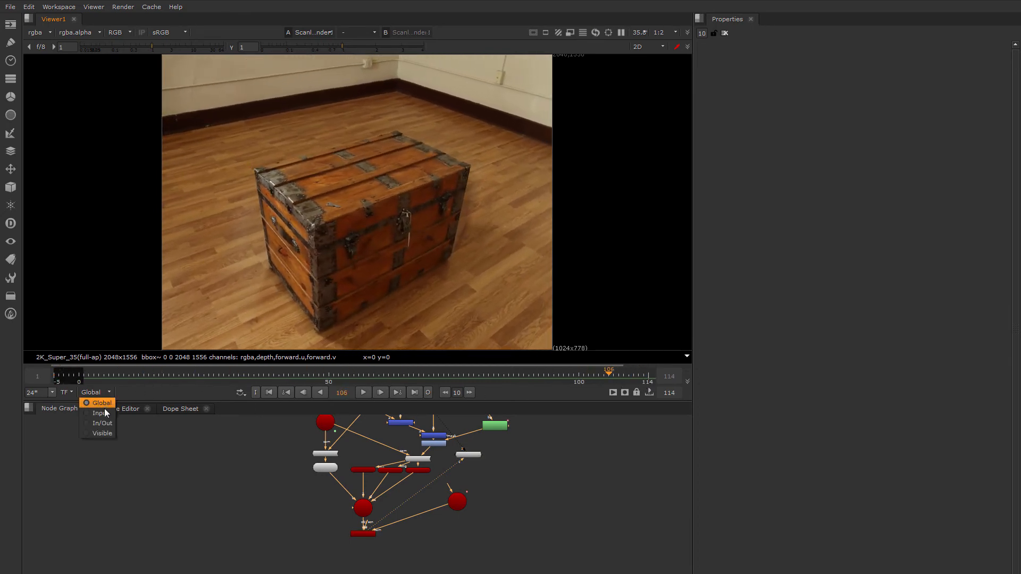
pyautogui.click(100, 415)
pyautogui.moveTo(133, 384); pyautogui.dragTo(378, 372)
pyautogui.click(144, 375)
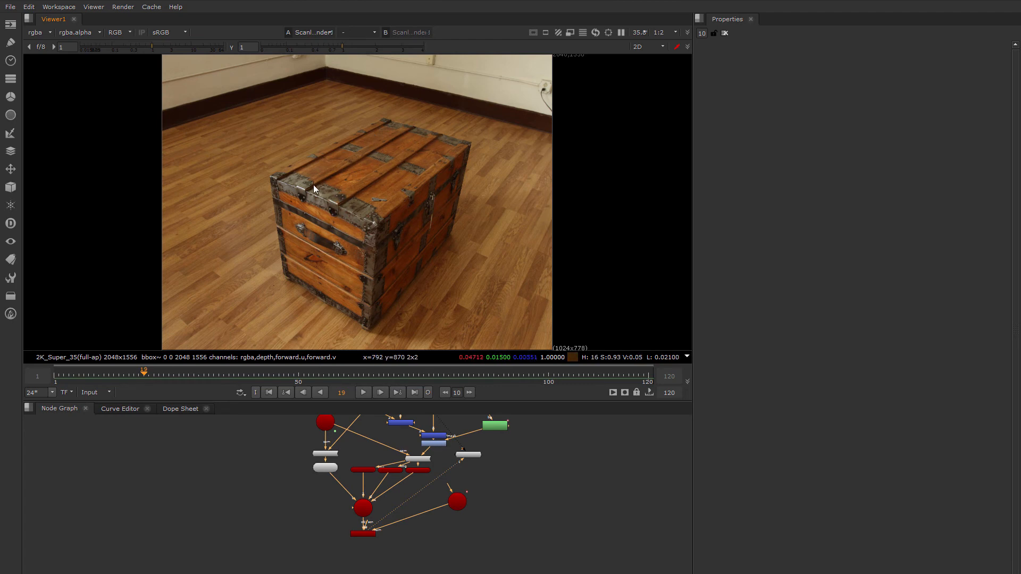
# - Scrub between the early and middle frames of the render to examine the chest's edges and projected sides
pyautogui.moveTo(158, 385)
pyautogui.mouseDown()
pyautogui.moveTo(123, 375)
pyautogui.moveTo(554, 365)
pyautogui.moveTo(367, 386)
pyautogui.moveTo(460, 388)
pyautogui.moveTo(413, 391)
pyautogui.moveTo(524, 372)
pyautogui.moveTo(216, 381)
pyautogui.moveTo(518, 379)
pyautogui.moveTo(401, 386)
pyautogui.mouseUp()
pyautogui.click(401, 389)
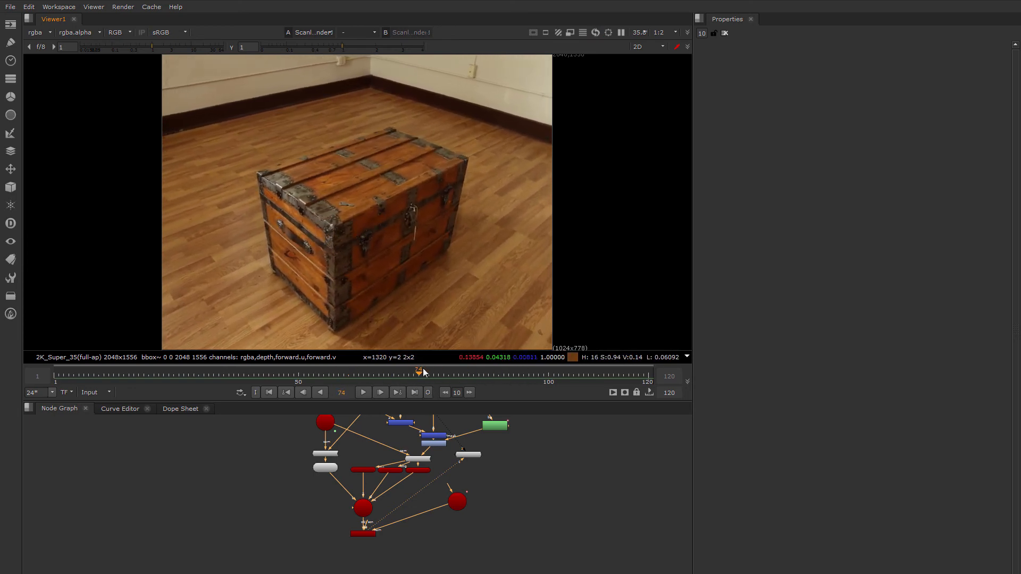
pyautogui.moveTo(402, 377)
pyautogui.mouseDown()
pyautogui.moveTo(338, 377)
pyautogui.moveTo(517, 378)
pyautogui.moveTo(270, 374)
pyautogui.moveTo(426, 379)
pyautogui.moveTo(299, 379)
pyautogui.moveTo(384, 377)
pyautogui.mouseUp()
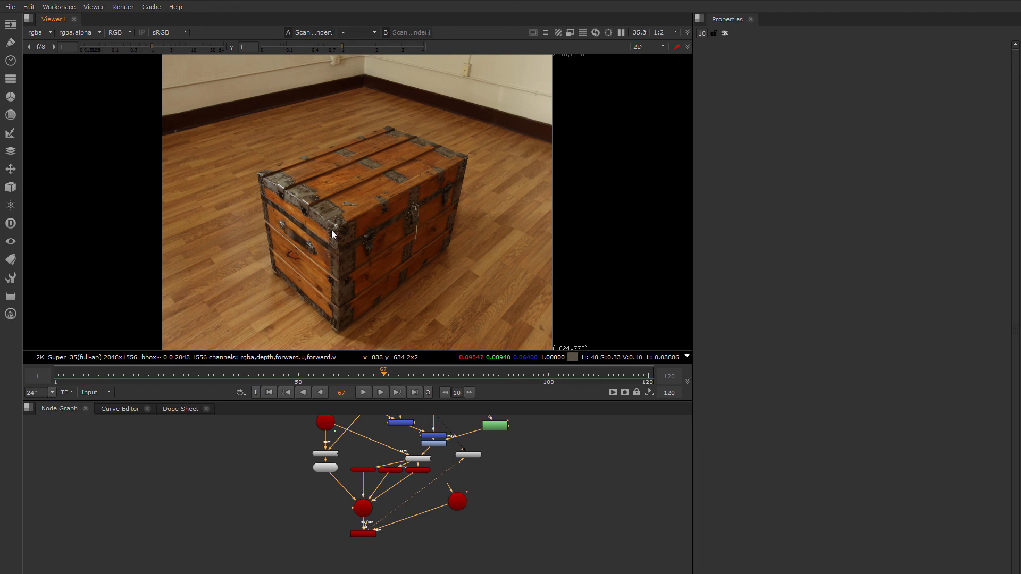
pyautogui.moveTo(390, 378); pyautogui.dragTo(164, 375)
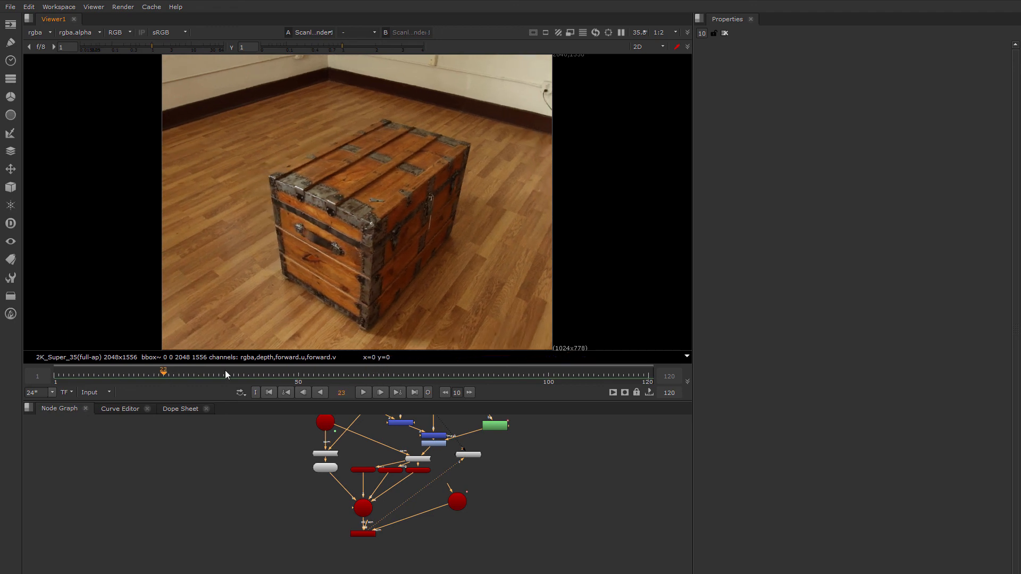
pyautogui.click(448, 374)
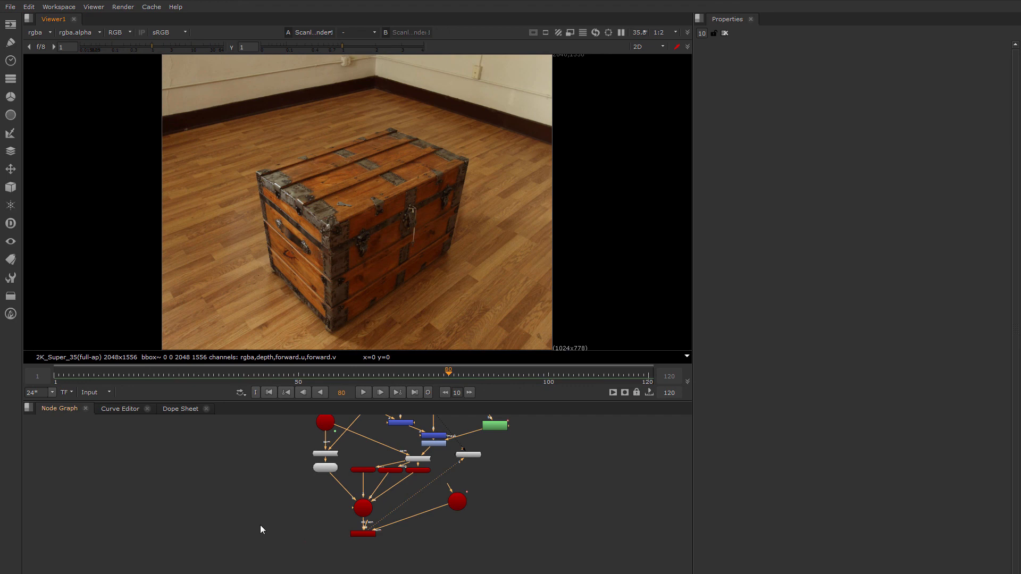